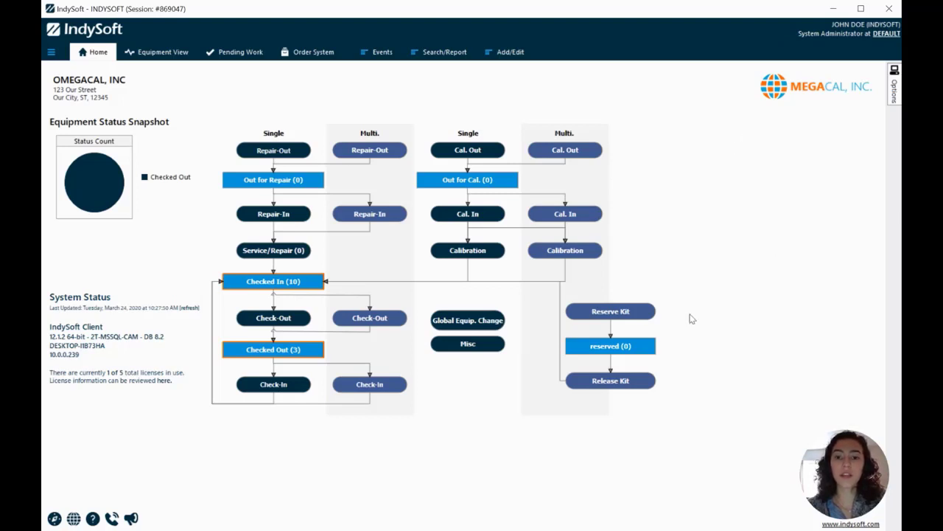
Open the Set Charges Utility and go to its charge import section.
{"action": "right_click", "coordinate": [622, 211]}
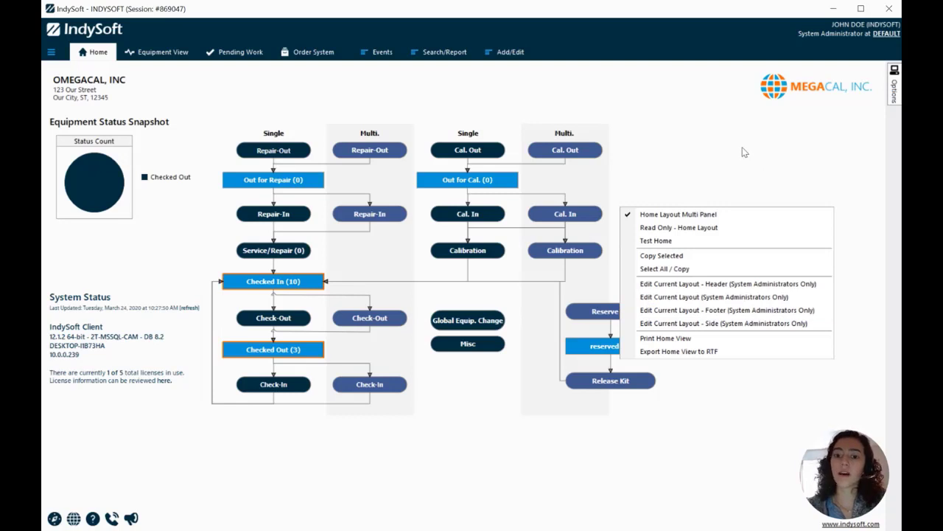
{"action": "left_click", "coordinate": [687, 140]}
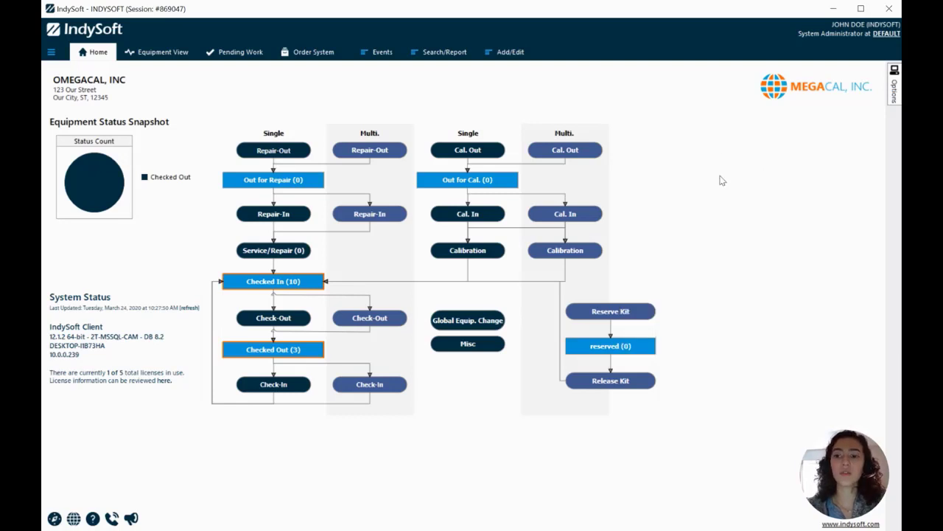
{"action": "left_click", "coordinate": [892, 104]}
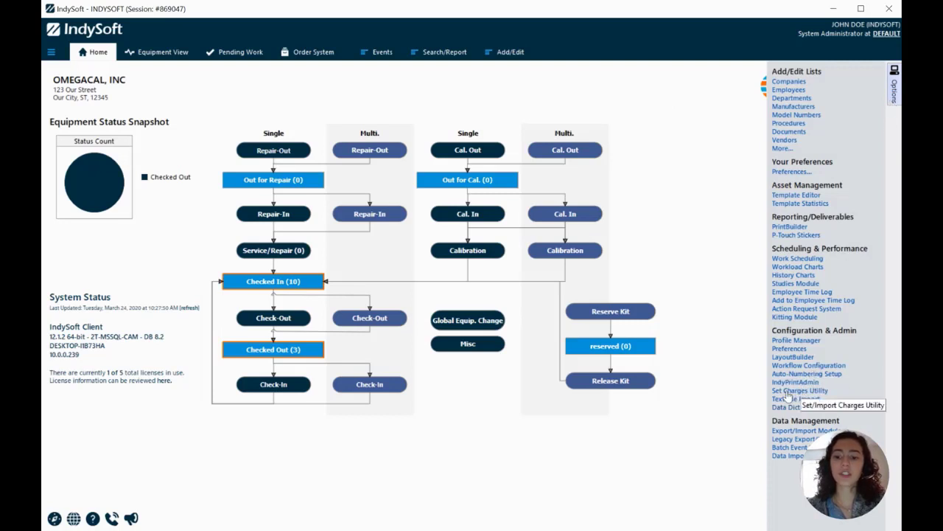
{"action": "left_click", "coordinate": [799, 391]}
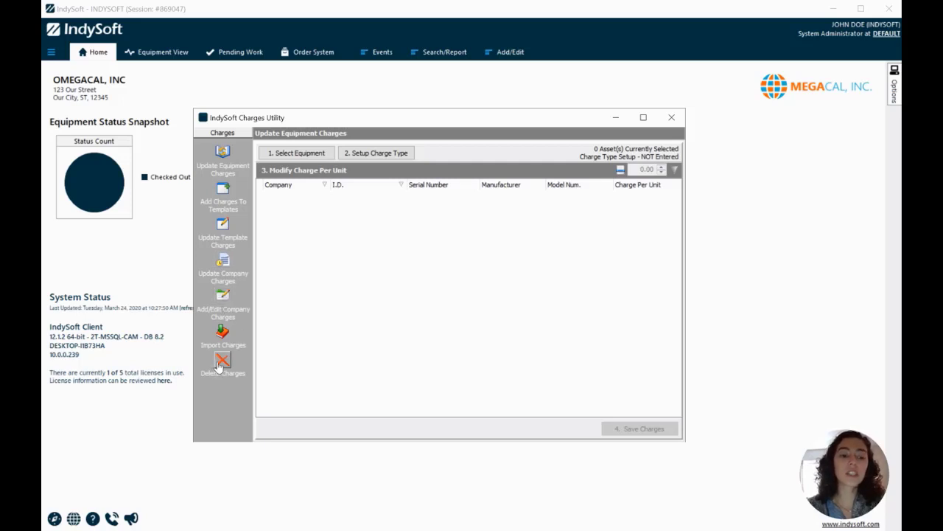
{"action": "left_click", "coordinate": [223, 335]}
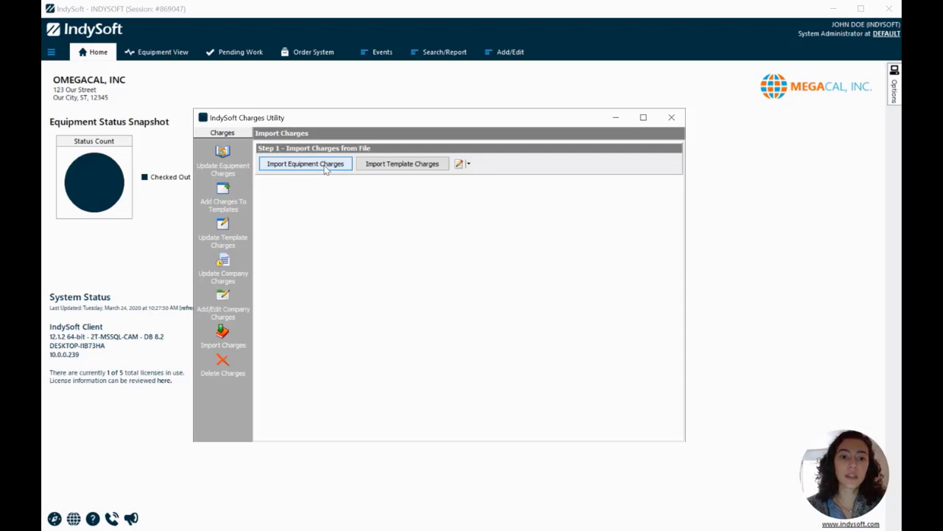
Create a sample equipment import file and save it as sampleChargeImport in the SetCharges folder.
{"action": "left_click", "coordinate": [460, 164]}
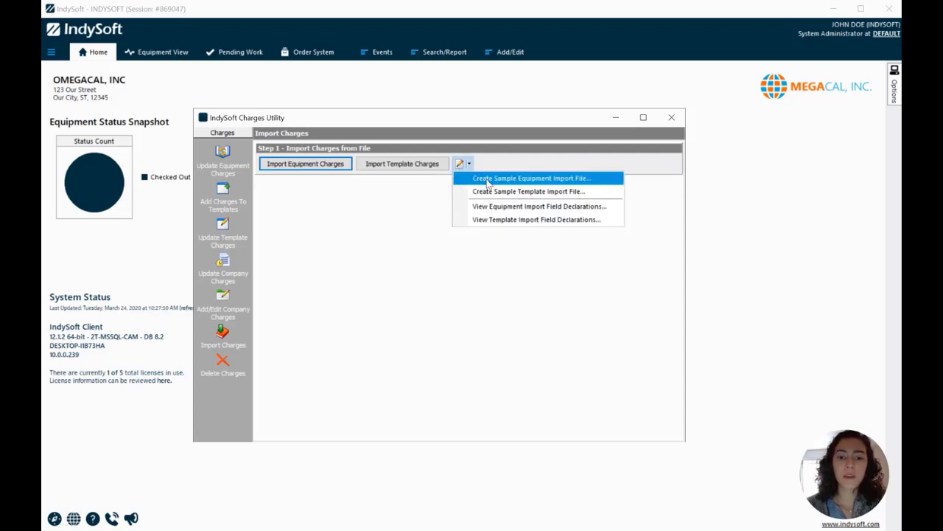
{"action": "left_click", "coordinate": [551, 181]}
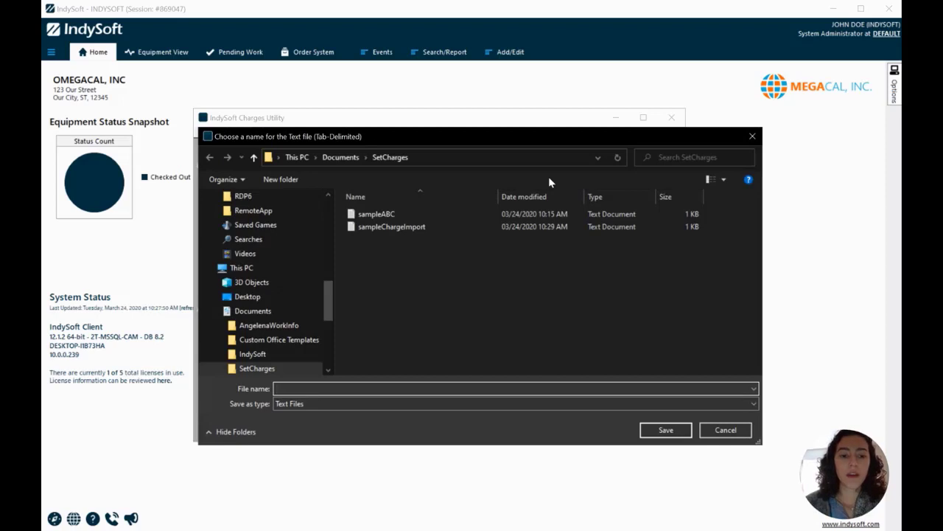
{"action": "type", "text": "sample"}
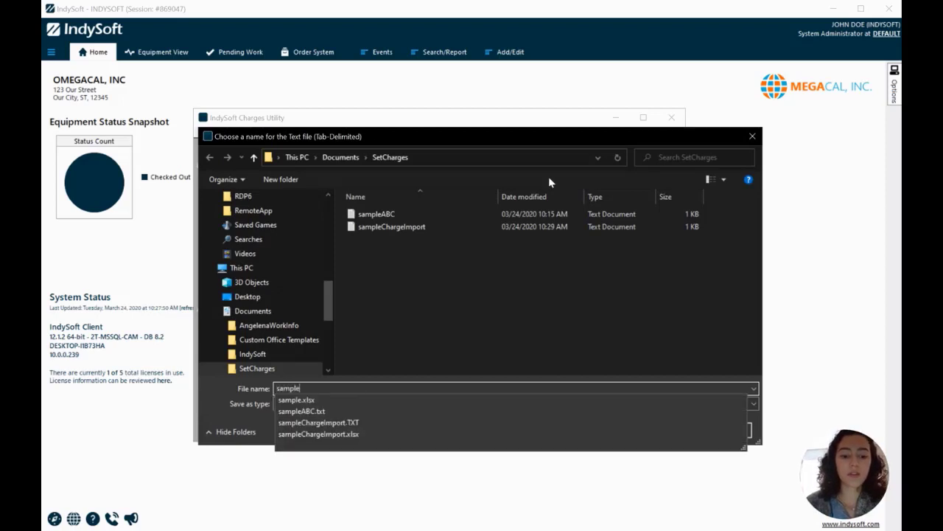
{"action": "type", "text": "ChargeImport"}
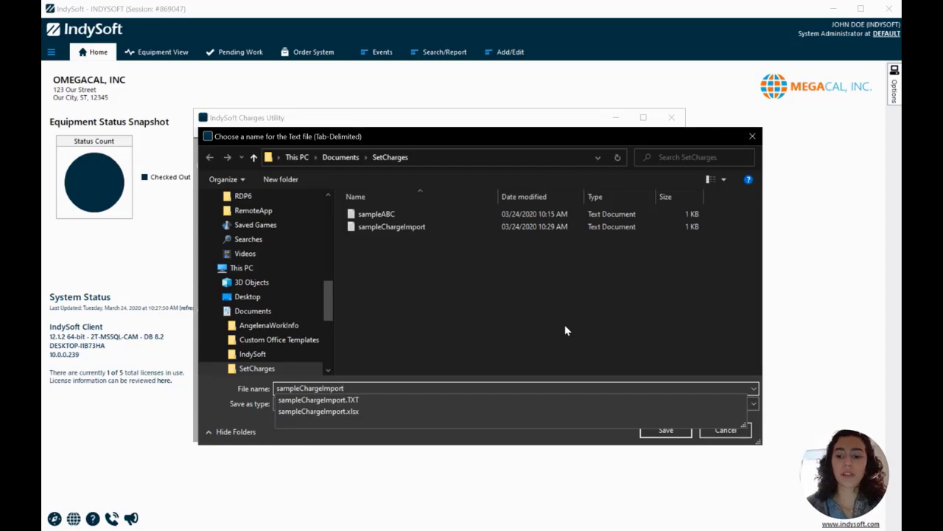
{"action": "left_click", "coordinate": [653, 436]}
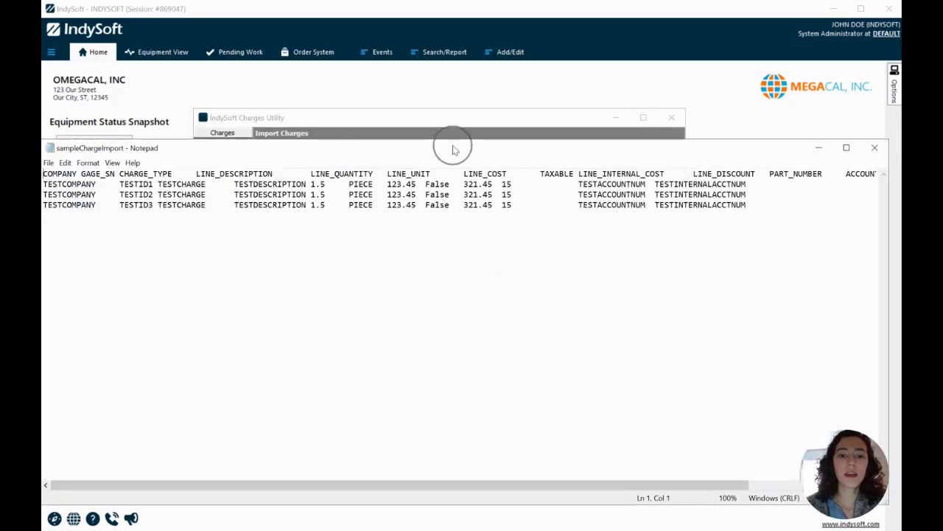
Examine the sample import file's column headings and test values, including company, gage ID, charge type, description and unit.
{"action": "left_click_drag", "start_coordinate": [457, 150], "coordinate": [465, 110]}
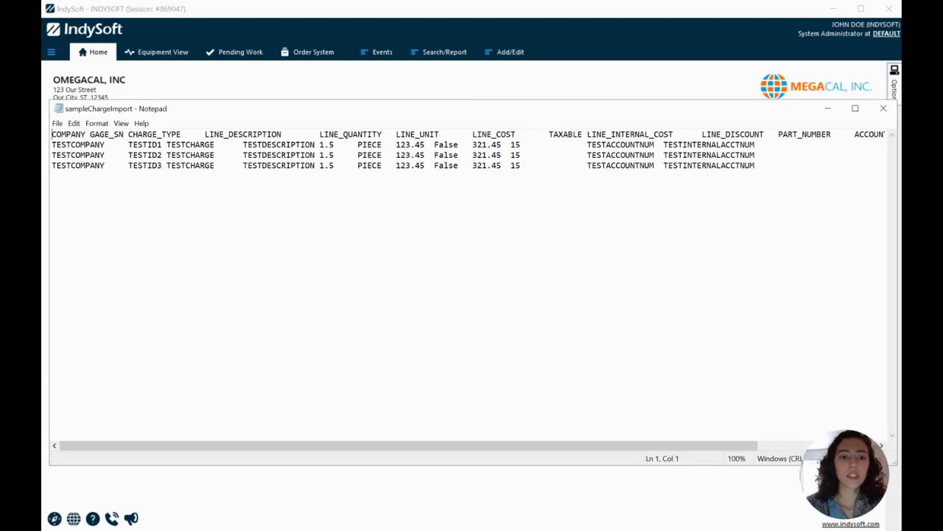
{"action": "left_click_drag", "start_coordinate": [105, 144], "coordinate": [50, 144]}
{"action": "left_click", "coordinate": [161, 145]}
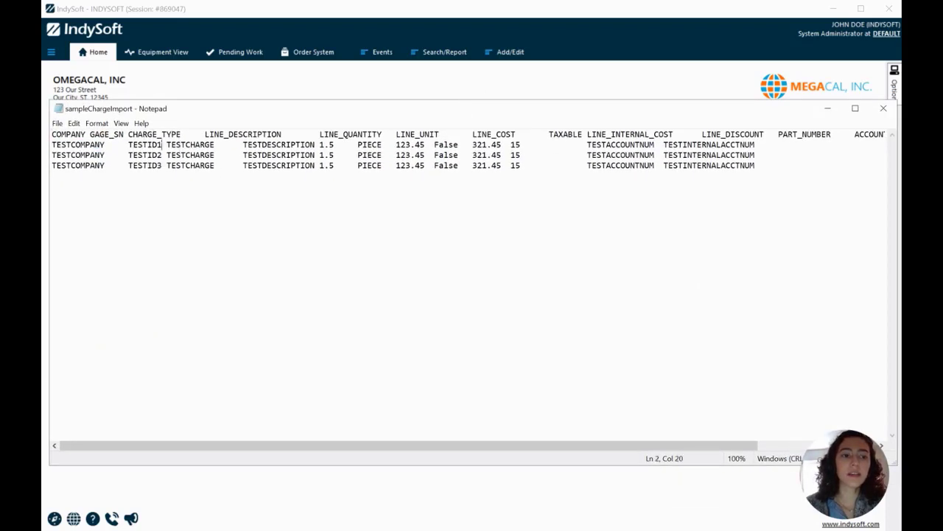
{"action": "left_click", "coordinate": [215, 145]}
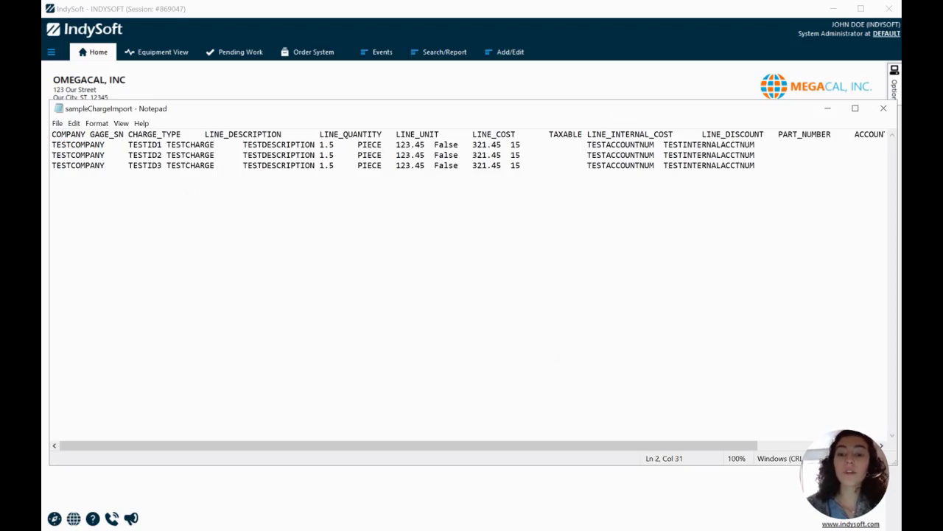
{"action": "left_click_drag", "start_coordinate": [105, 145], "coordinate": [52, 135]}
{"action": "left_click", "coordinate": [122, 146]}
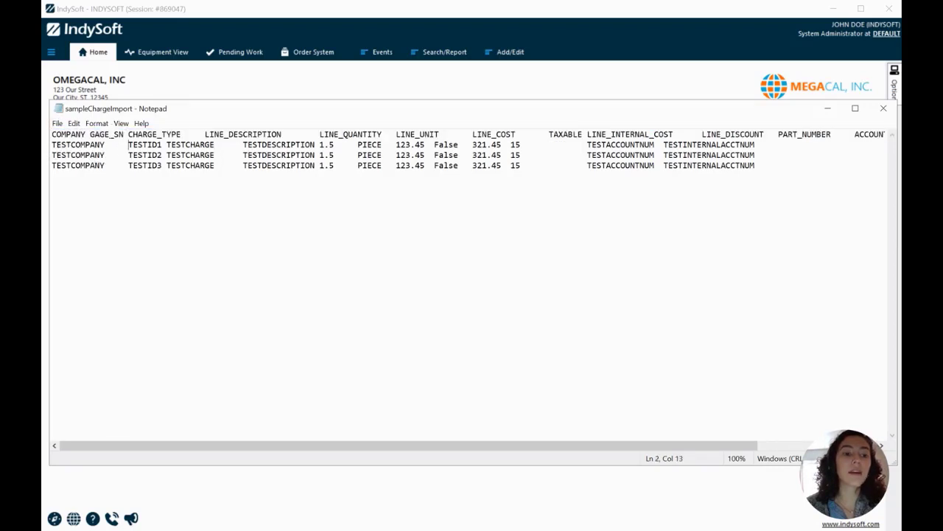
{"action": "left_click_drag", "start_coordinate": [110, 135], "coordinate": [87, 136]}
{"action": "left_click", "coordinate": [151, 151]}
{"action": "left_click_drag", "start_coordinate": [162, 145], "coordinate": [134, 156]}
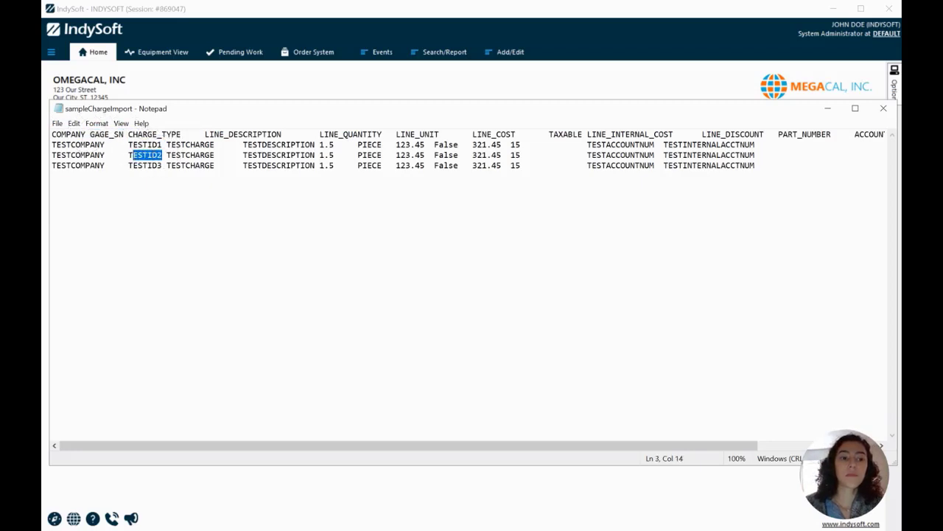
{"action": "left_click_drag", "start_coordinate": [206, 135], "coordinate": [243, 146]}
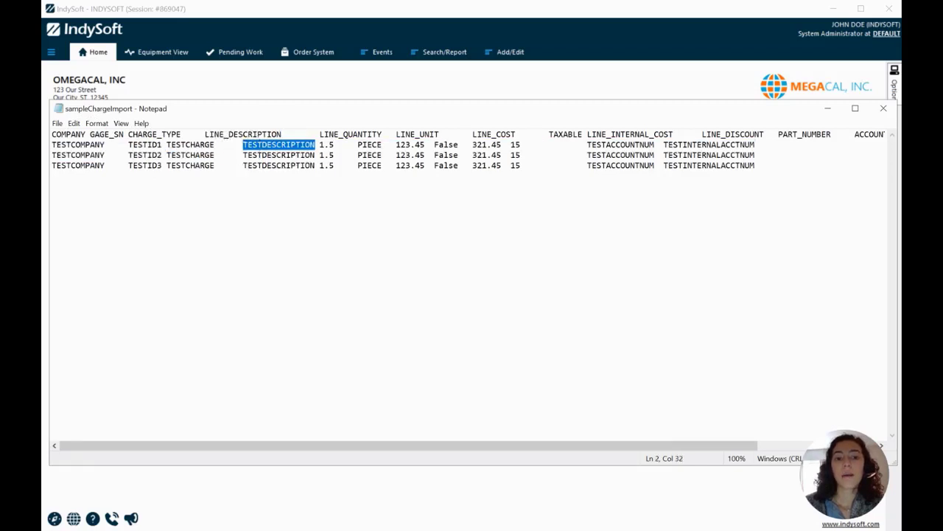
{"action": "left_click_drag", "start_coordinate": [397, 134], "coordinate": [439, 134]}
{"action": "left_click_drag", "start_coordinate": [382, 145], "coordinate": [359, 146]}
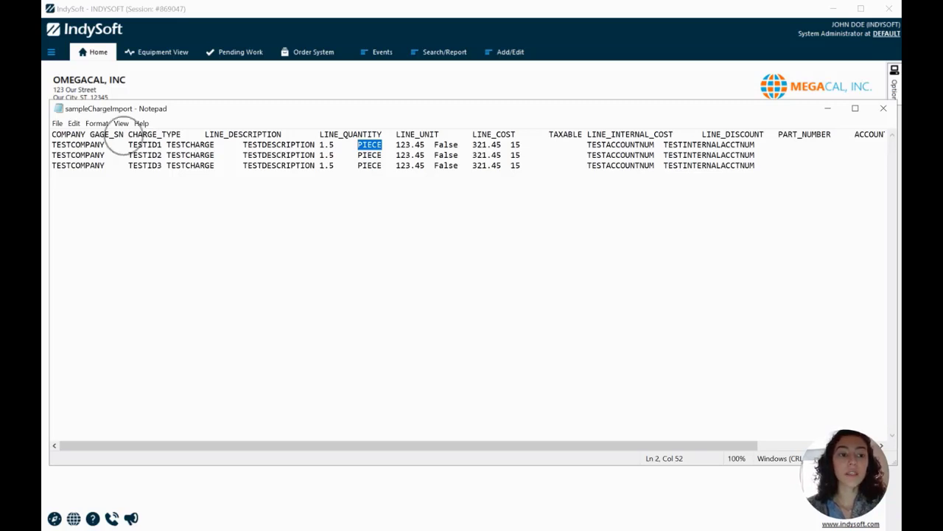
{"action": "left_click_drag", "start_coordinate": [123, 134], "coordinate": [51, 135]}
{"action": "left_click", "coordinate": [438, 144]}
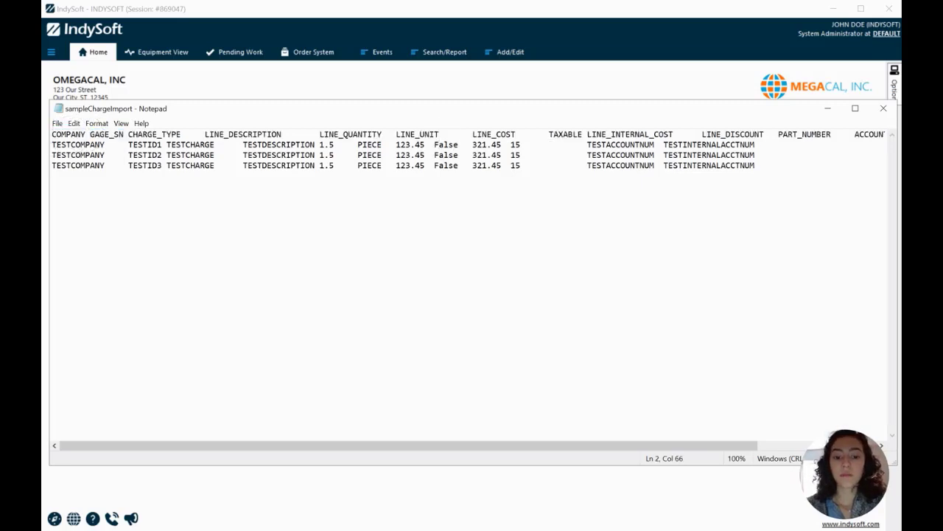
Switch to the sampleChargeImport workbook in Excel and review its column headings from COMPANY through LINE_UNIT.
{"action": "mouse_move", "coordinate": [426, 529]}
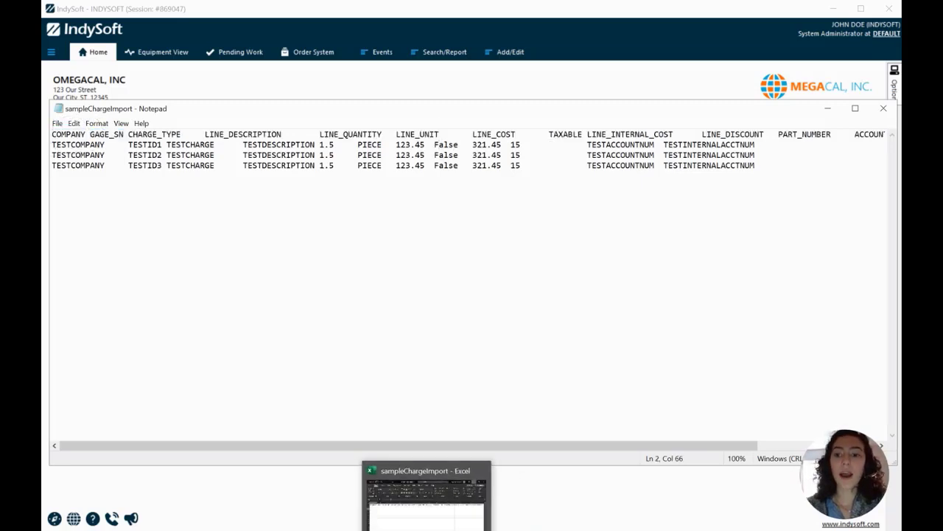
{"action": "left_click", "coordinate": [426, 495]}
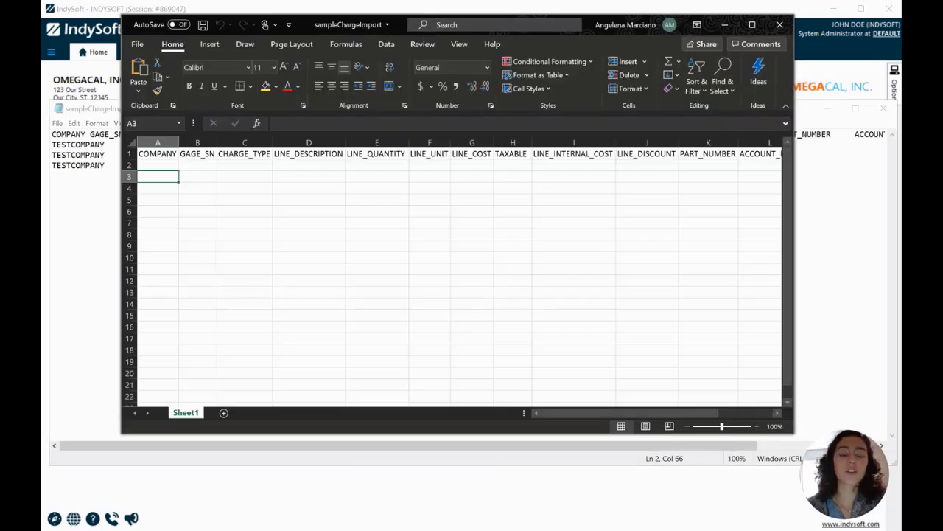
{"action": "left_click", "coordinate": [164, 156]}
{"action": "left_click", "coordinate": [210, 156]}
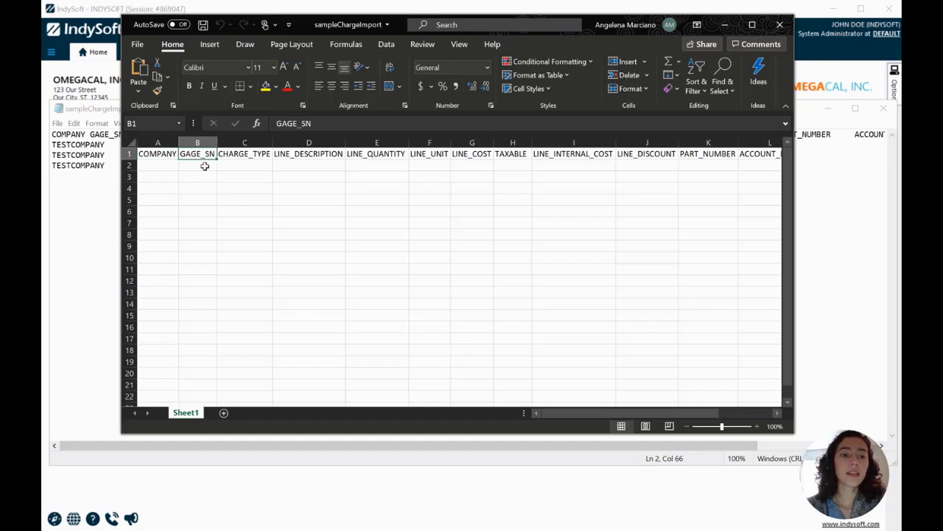
{"action": "left_click", "coordinate": [251, 153]}
{"action": "left_click", "coordinate": [316, 154]}
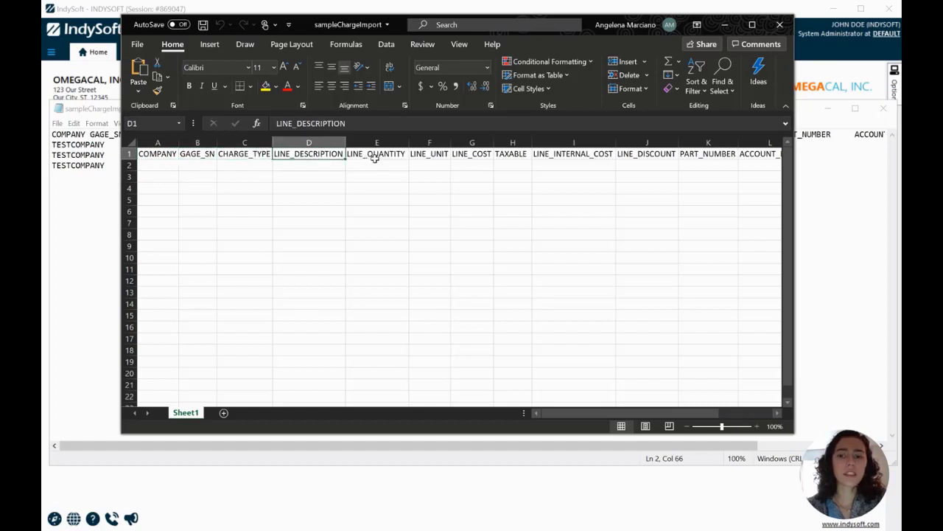
{"action": "left_click", "coordinate": [373, 155]}
{"action": "left_click", "coordinate": [423, 154]}
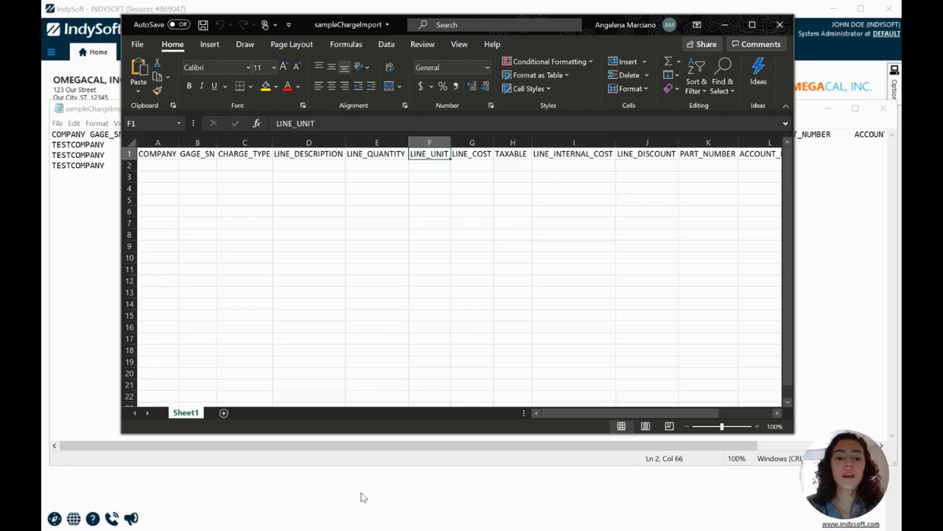
Switch to the IndySoft Data Dictionary and examine the REPAIRPARTSGI table's fields that correspond to the workbook's column headings.
{"action": "left_click", "coordinate": [364, 528]}
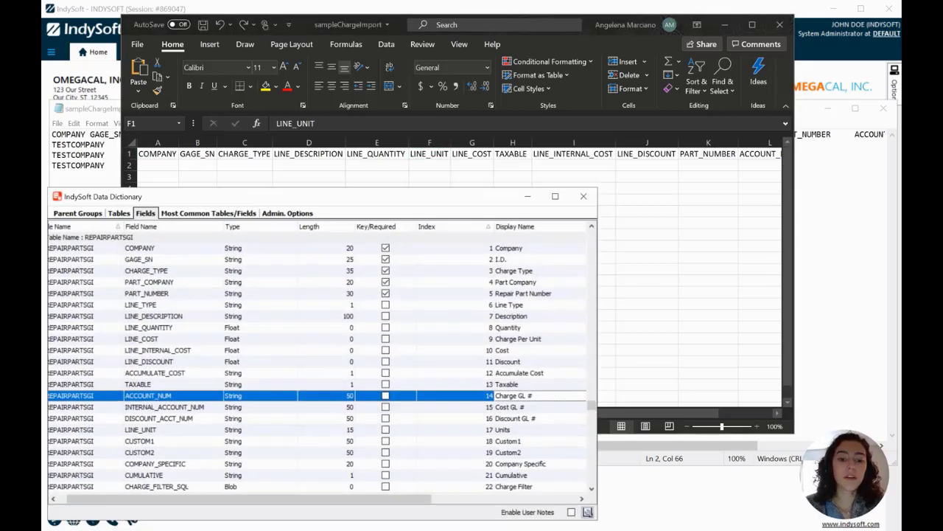
{"action": "left_click_drag", "start_coordinate": [206, 197], "coordinate": [255, 118]}
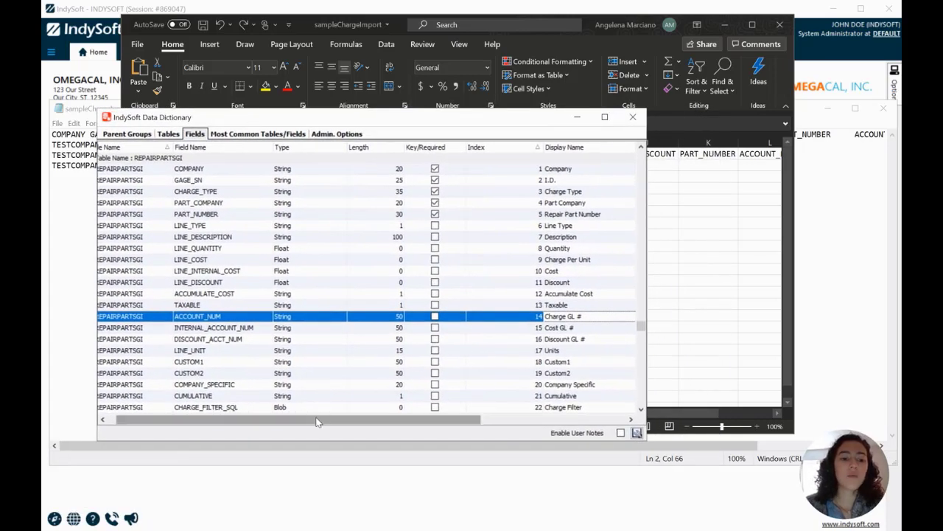
{"action": "left_click_drag", "start_coordinate": [322, 420], "coordinate": [314, 420]}
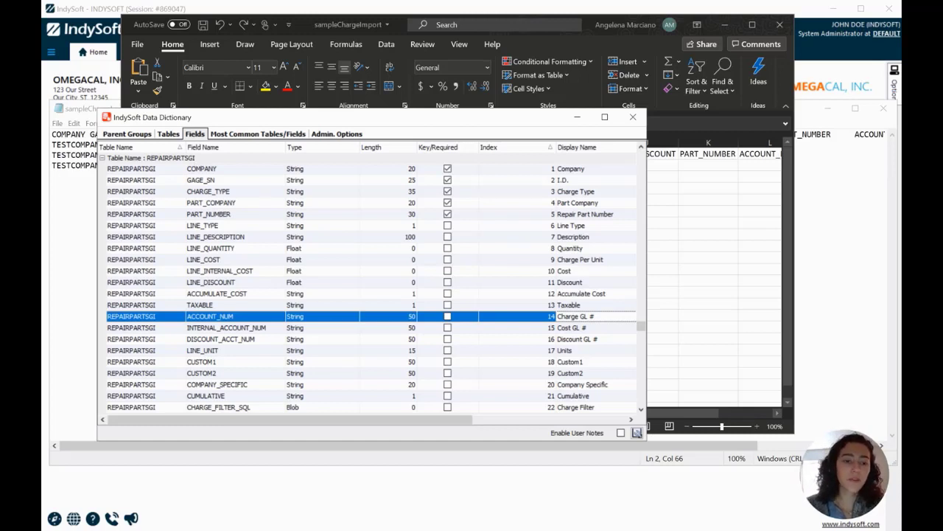
{"action": "left_click", "coordinate": [186, 160]}
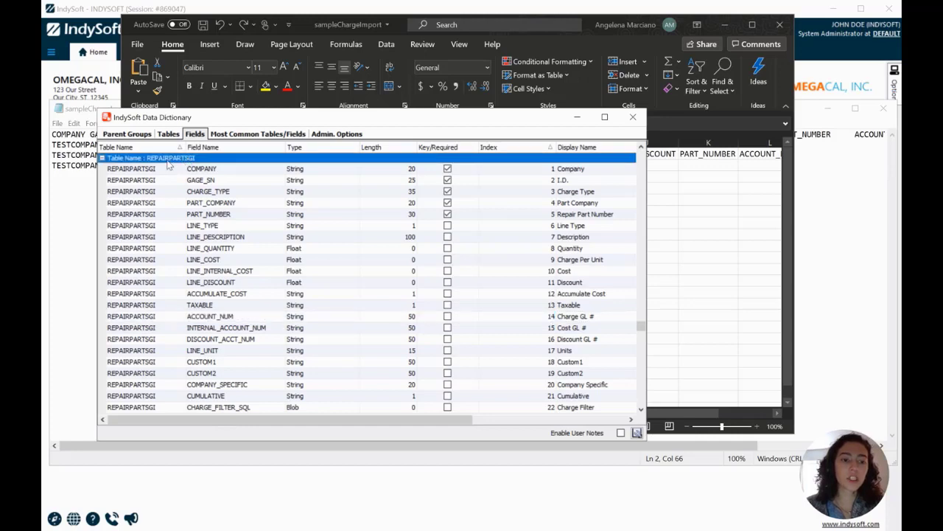
{"action": "left_click", "coordinate": [237, 174]}
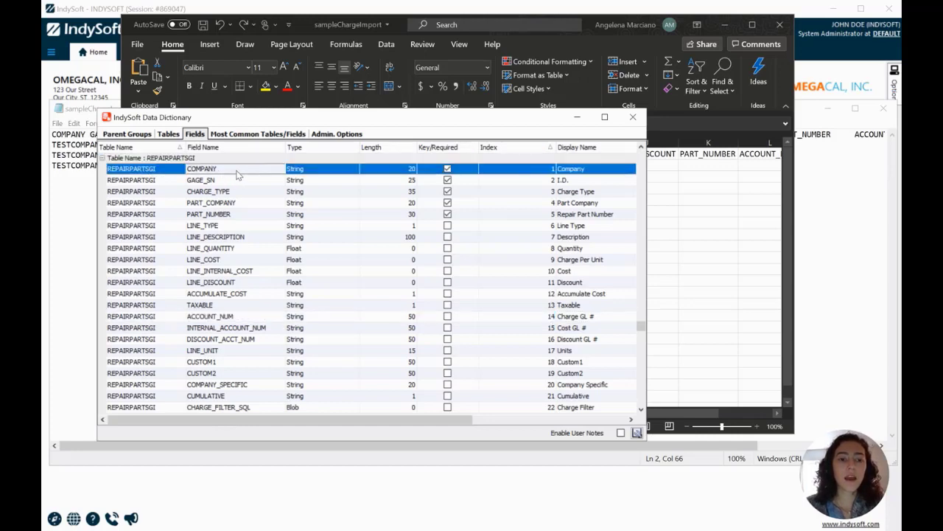
{"action": "left_click_drag", "start_coordinate": [283, 118], "coordinate": [259, 168]}
{"action": "left_click", "coordinate": [210, 230]}
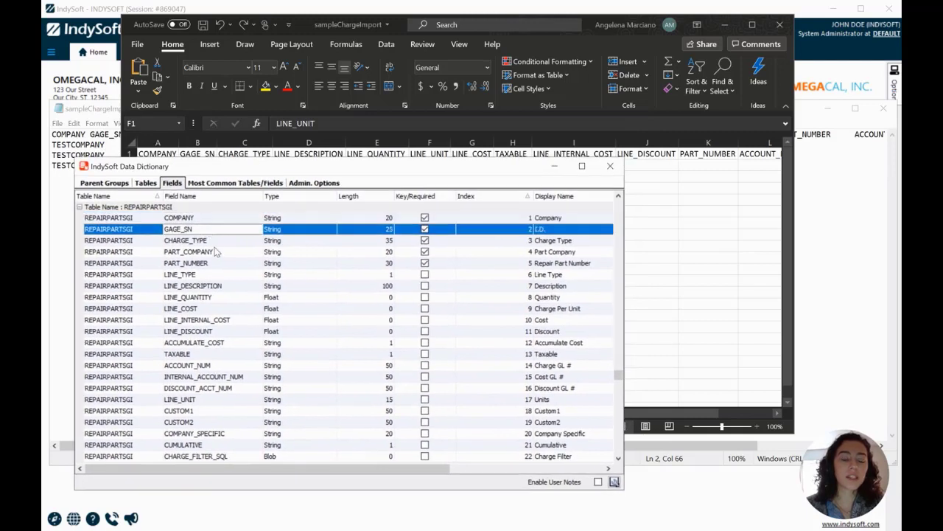
{"action": "key", "text": "Down"}
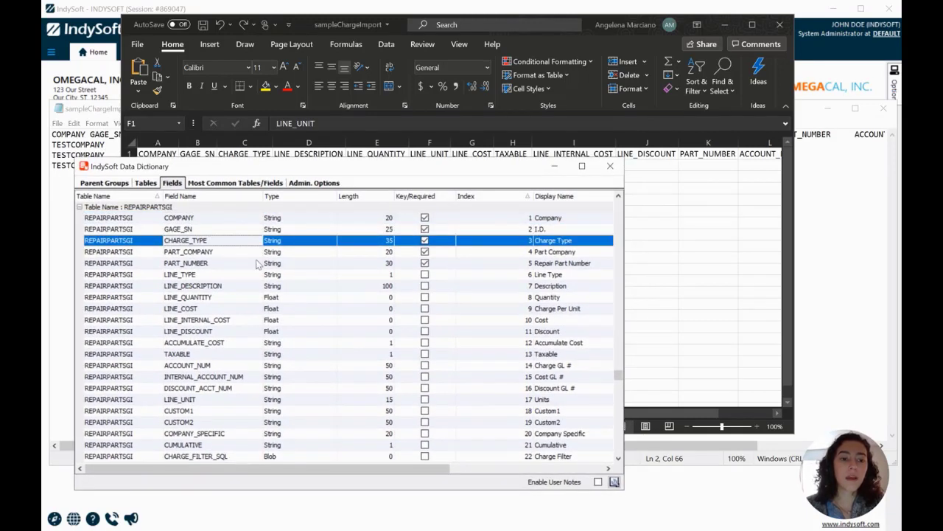
{"action": "left_click", "coordinate": [220, 288]}
{"action": "left_click", "coordinate": [224, 299]}
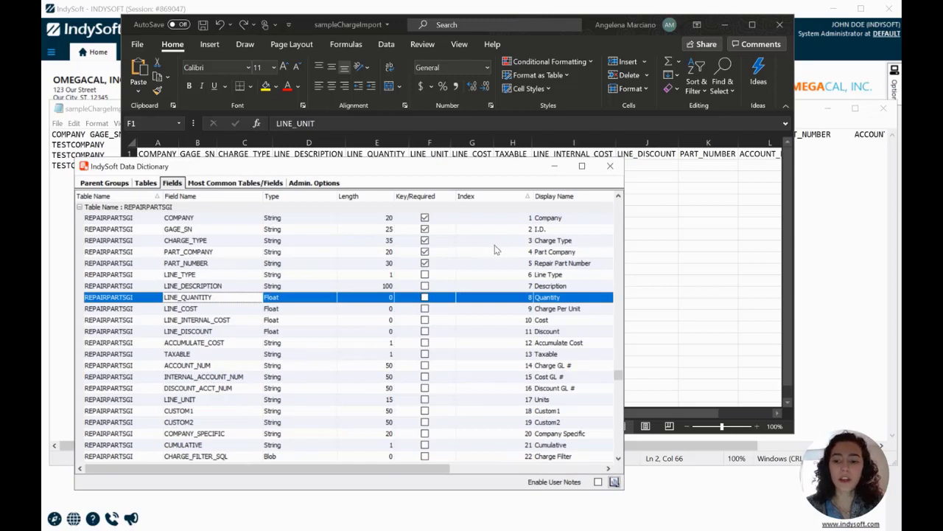
{"action": "left_click", "coordinate": [193, 266]}
{"action": "left_click", "coordinate": [196, 322]}
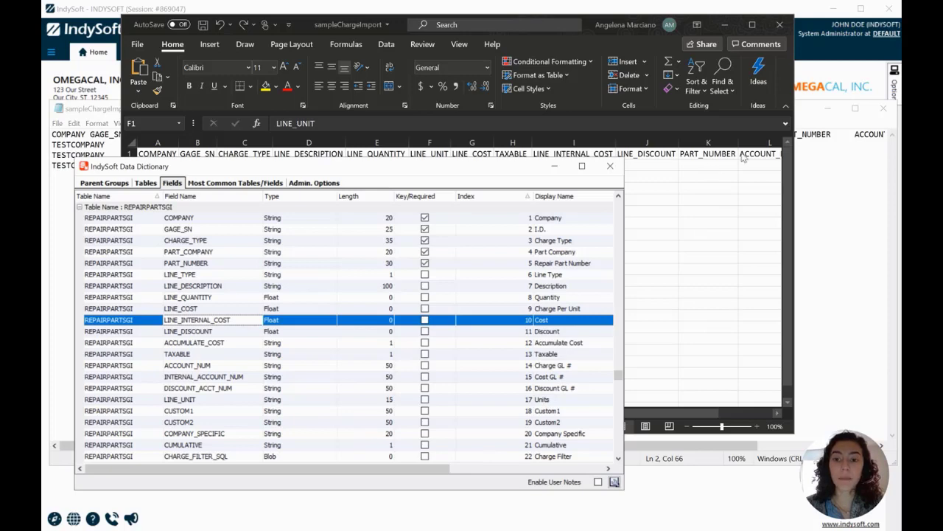
Return to the sampleChargeImport workbook in Excel and review the remaining column headings through INTERNAL_ACCOUNT_NUM.
{"action": "left_click", "coordinate": [709, 426]}
{"action": "left_click", "coordinate": [707, 426]}
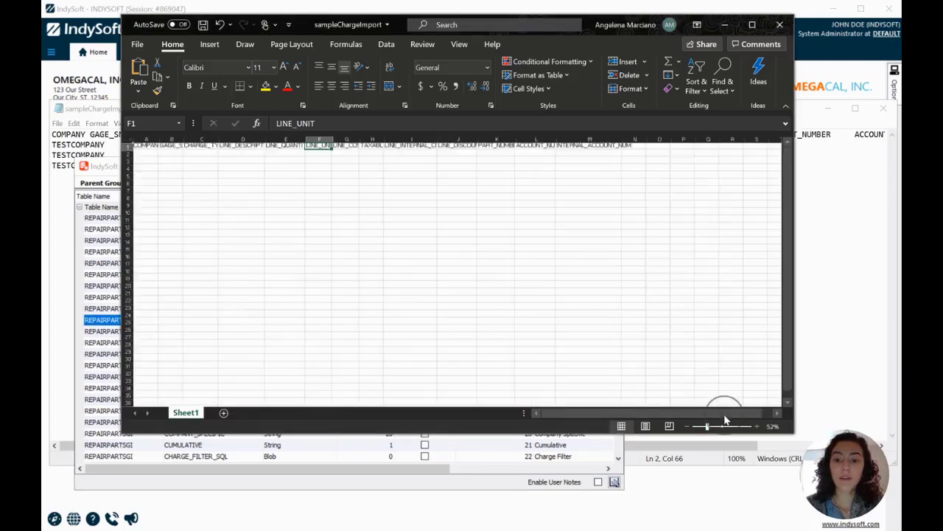
{"action": "left_click", "coordinate": [722, 426]}
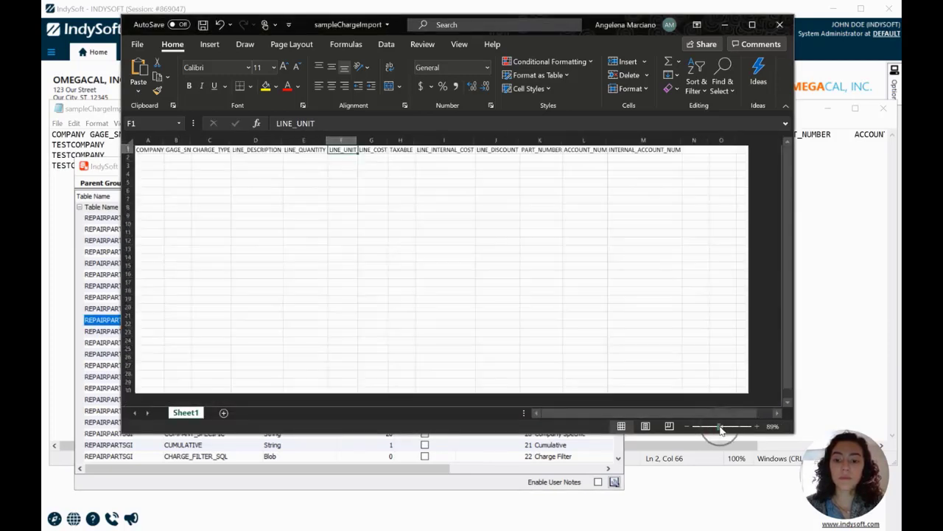
{"action": "scroll", "coordinate": [723, 414], "scroll_direction": "right", "scroll_amount": 1}
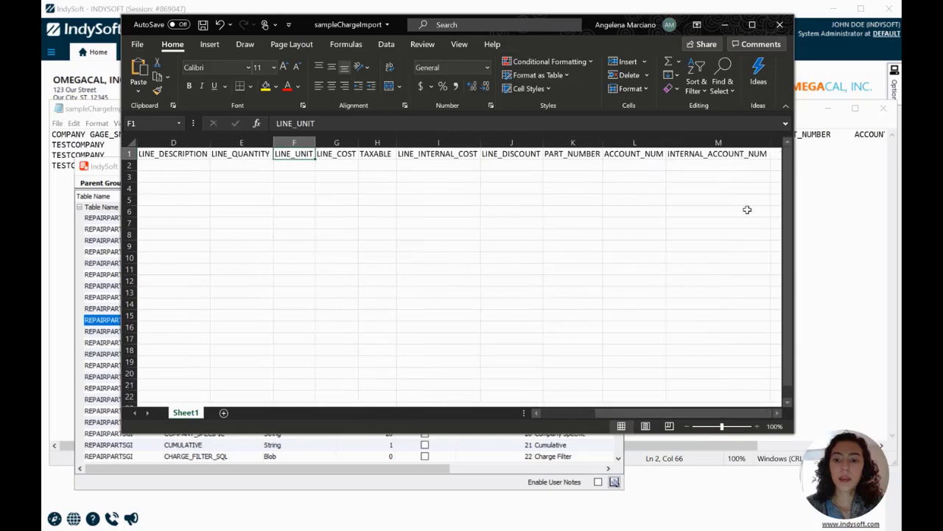
Look up the workbook's INTERNAL_ACCOUNT_NUM column in the IndySoft Data Dictionary's REPAIRPARTSGI fields.
{"action": "left_click", "coordinate": [719, 157]}
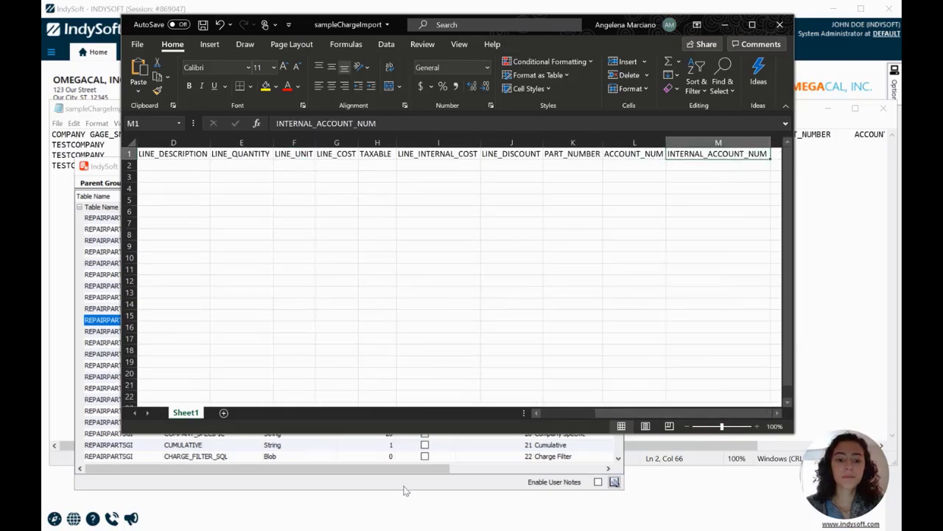
{"action": "left_click", "coordinate": [346, 484]}
{"action": "left_click", "coordinate": [171, 378]}
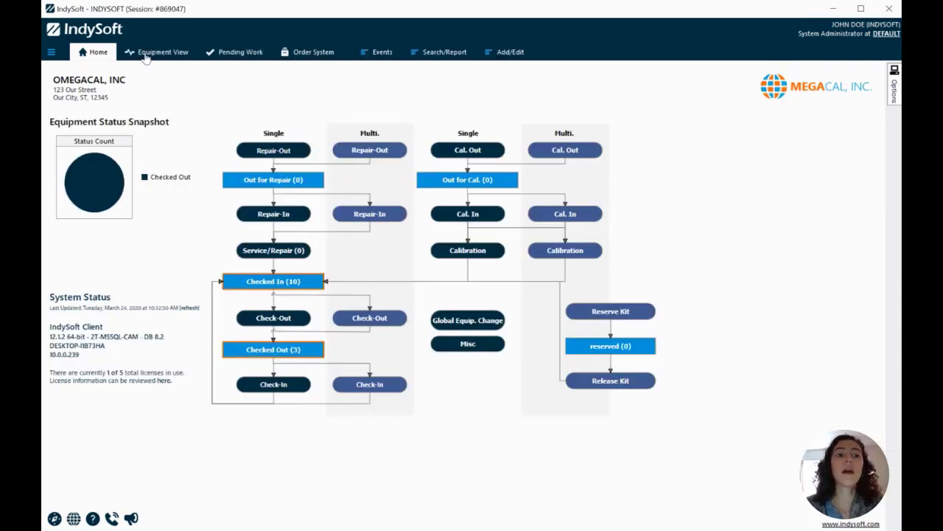
Open a new charge form from the gage's charges in Equipment View, examine its Cost GL # field, and dismiss the form.
{"action": "left_click", "coordinate": [146, 58]}
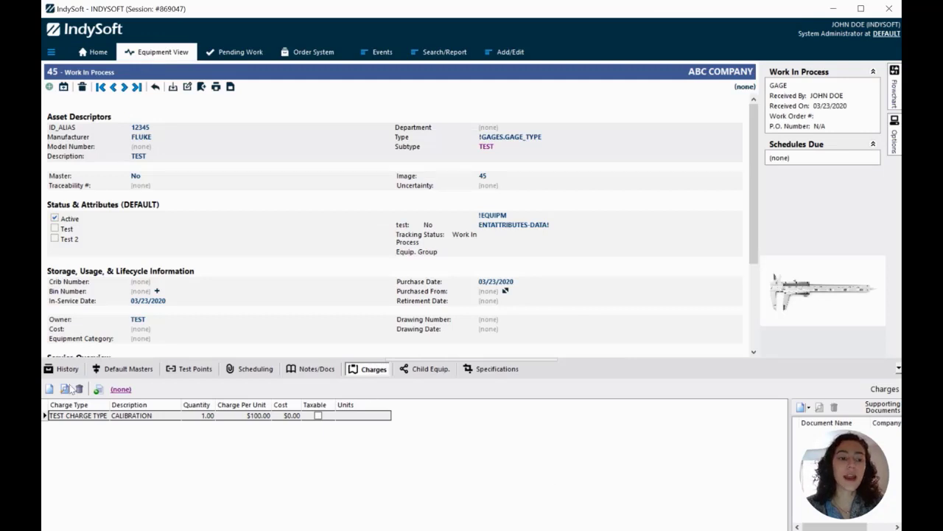
{"action": "left_click", "coordinate": [50, 390]}
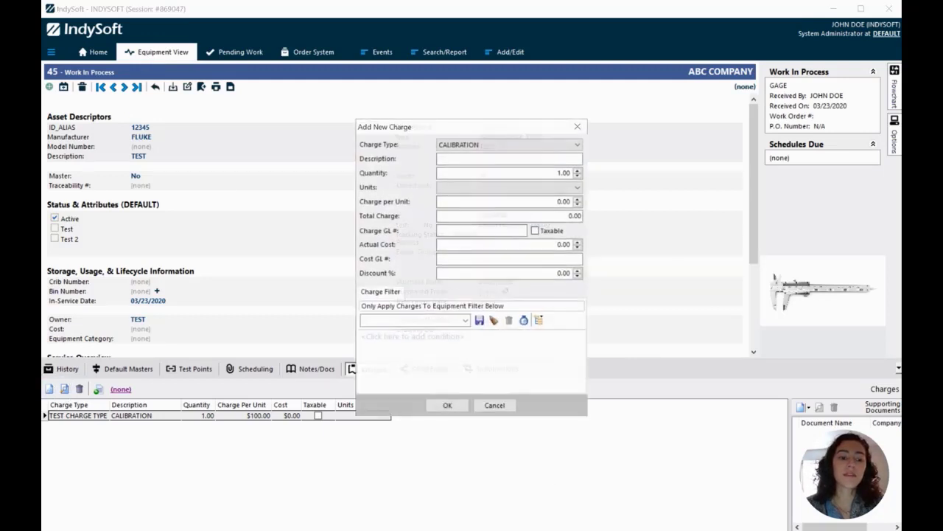
{"action": "left_click", "coordinate": [452, 259]}
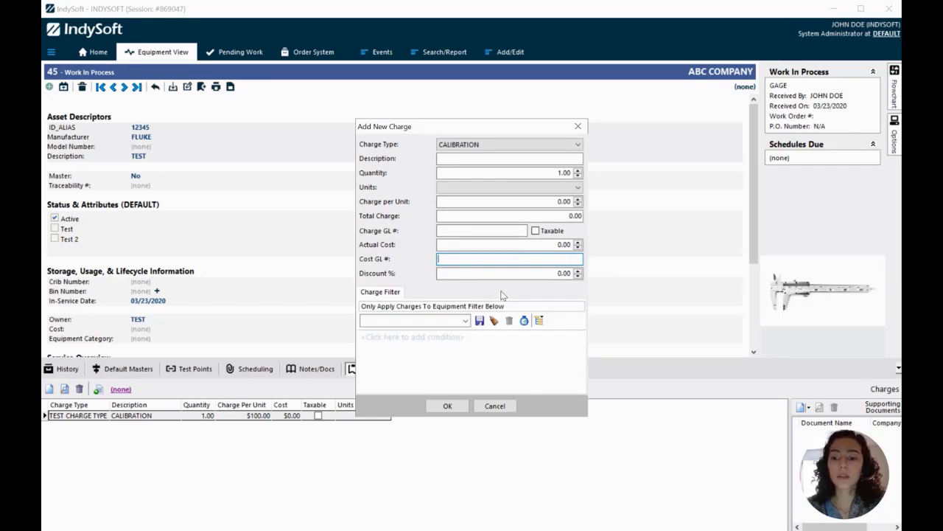
{"action": "left_click", "coordinate": [488, 410]}
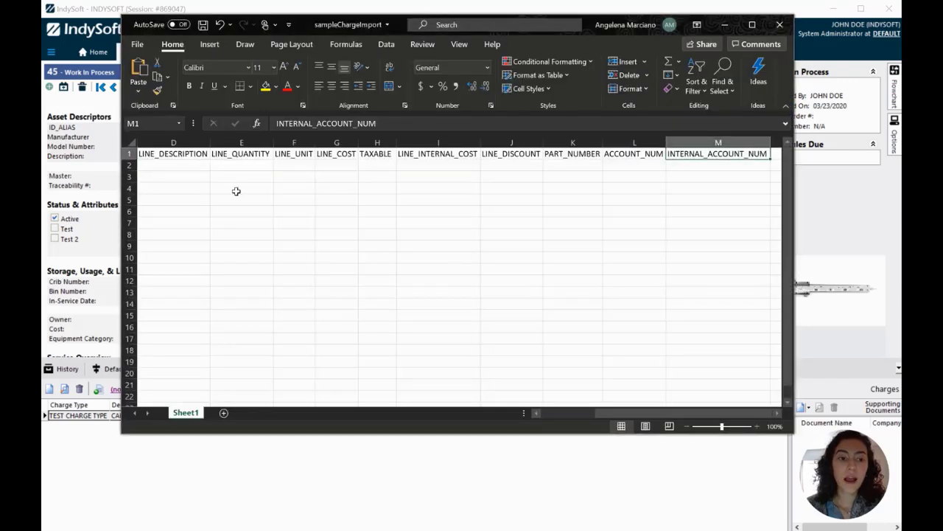
In the sampleChargeImport workbook in Excel, enter ABC COMPANY under COMPANY in row 2 and fit that column's width to its contents.
{"action": "left_click", "coordinate": [194, 163]}
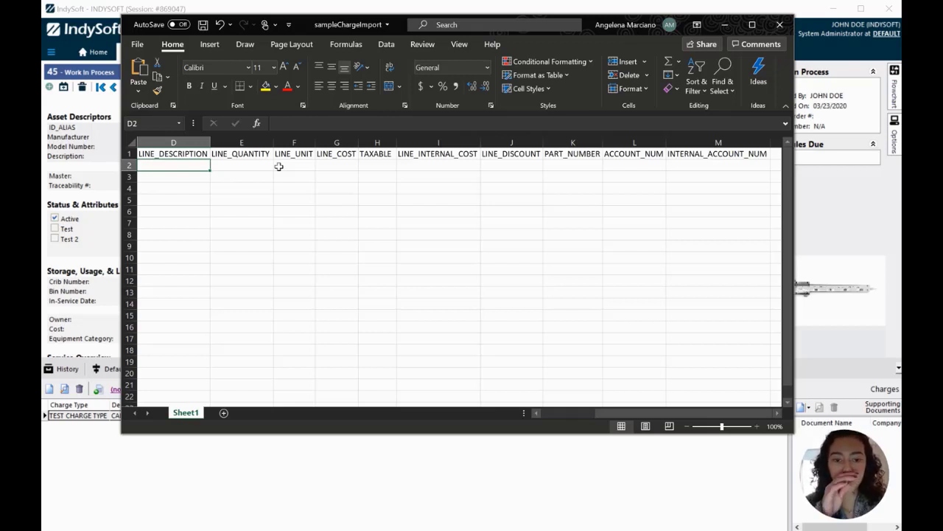
{"action": "key", "text": "Left"}
{"action": "key", "text": "shift+F10"}
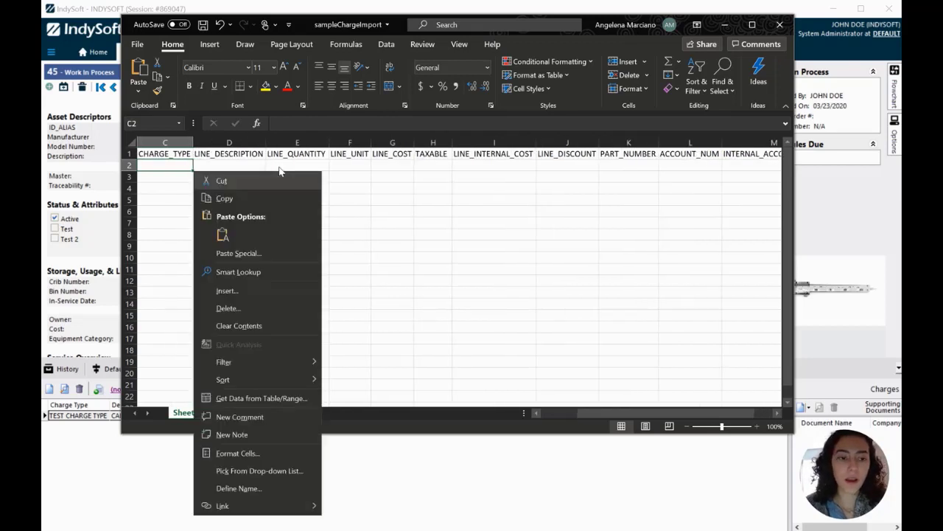
{"action": "key", "text": "Escape"}
{"action": "key", "text": "Left"}
{"action": "key", "text": "Left"}
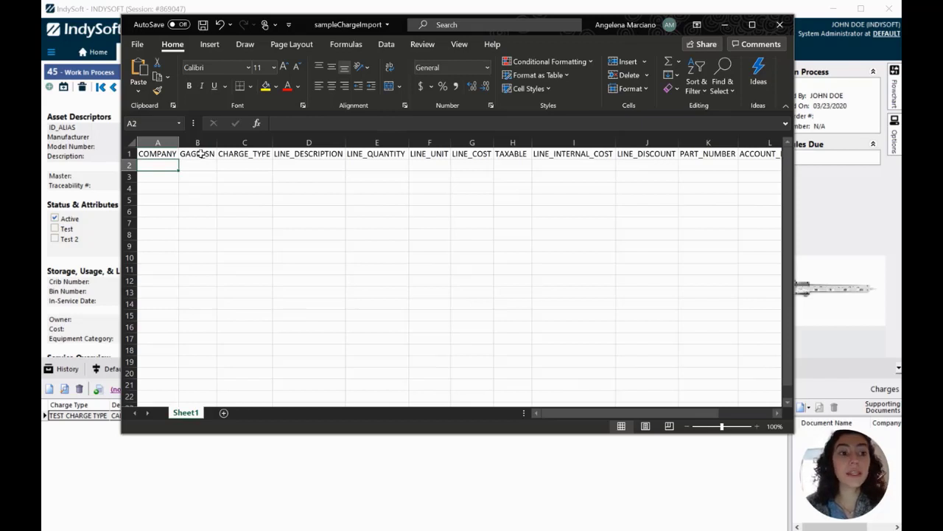
{"action": "type", "text": "ABC"}
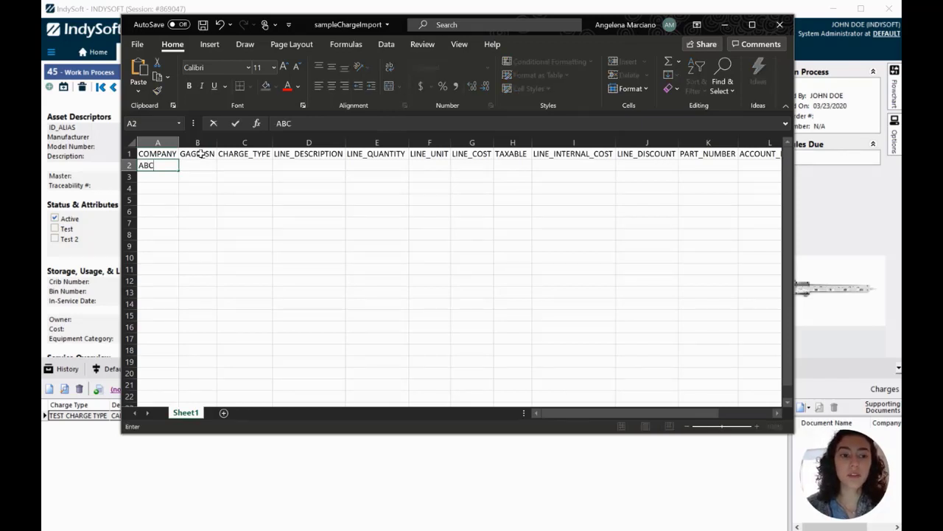
{"action": "type", "text": " COMPANY"}
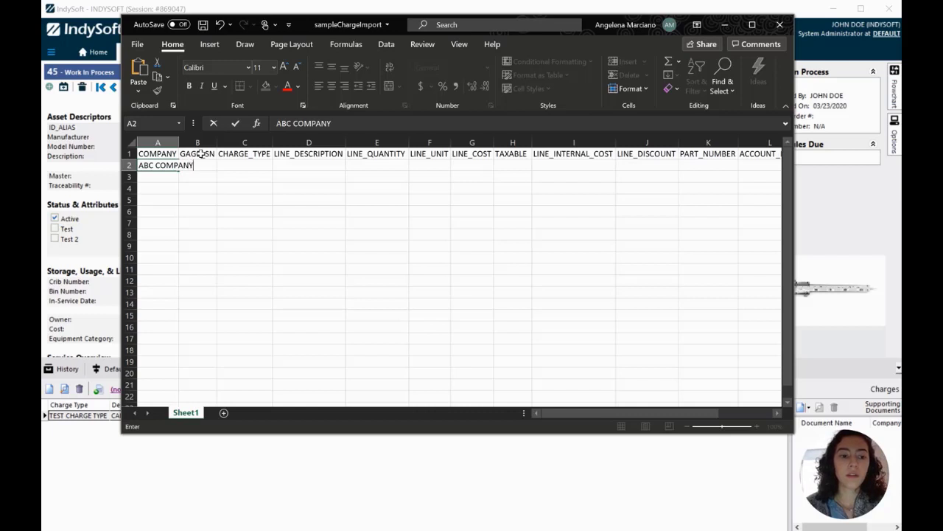
{"action": "left_click", "coordinate": [171, 142]}
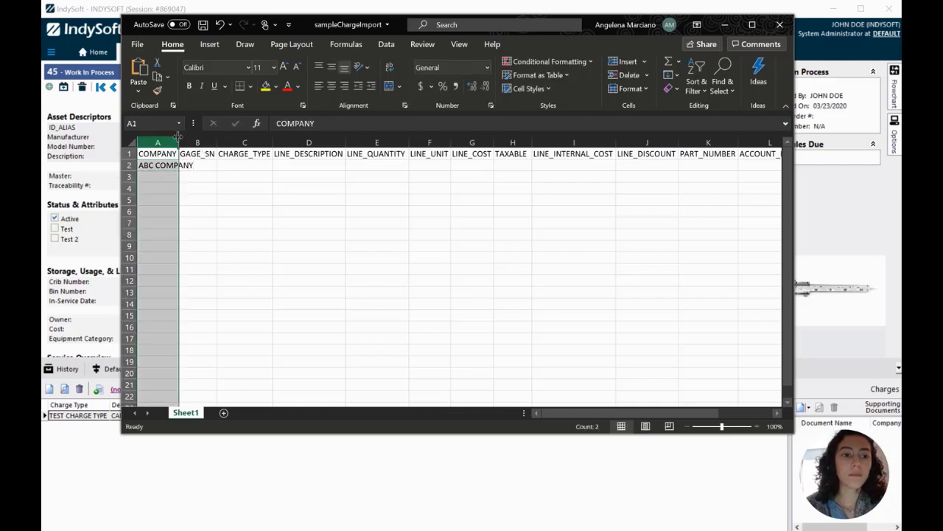
{"action": "double_click", "coordinate": [179, 142]}
Fill row 2 with 45 under GAGE_SN, CALIBRATION under CHARGE_TYPE and TEST under LINE_DESCRIPTION.
{"action": "left_click", "coordinate": [230, 166]}
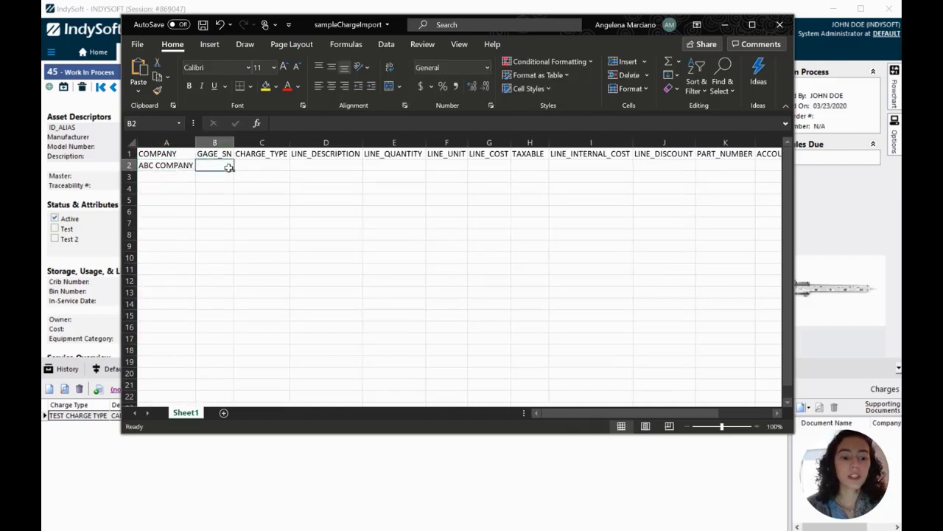
{"action": "type", "text": "45"}
{"action": "left_click", "coordinate": [258, 166]}
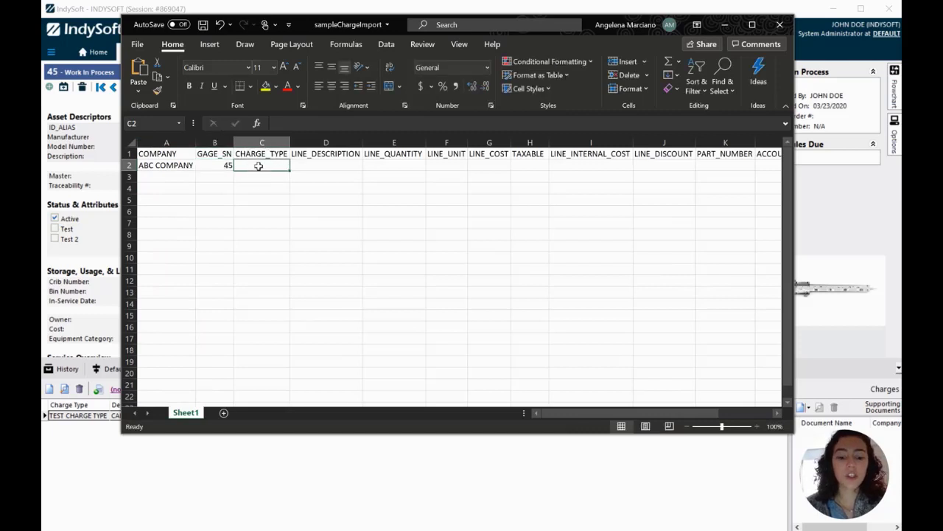
{"action": "type", "text": "CALIBRATION"}
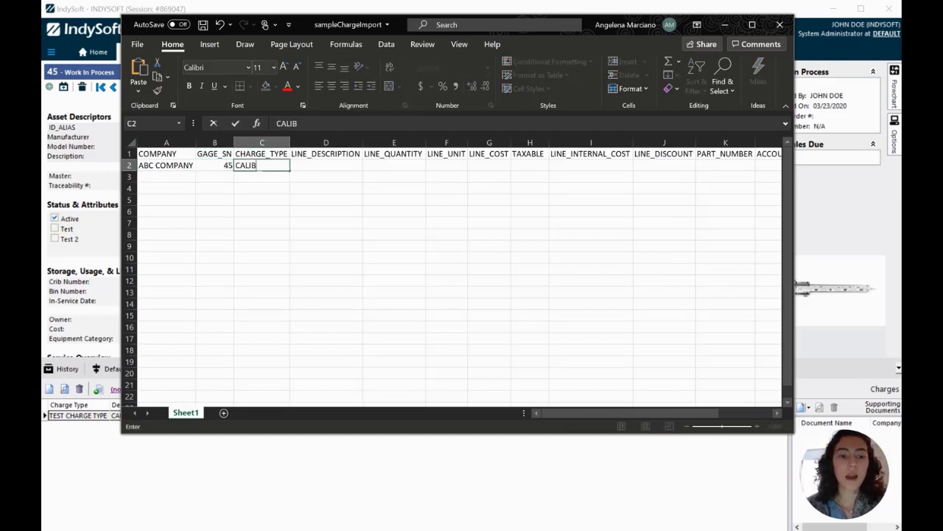
{"action": "left_click", "coordinate": [315, 168]}
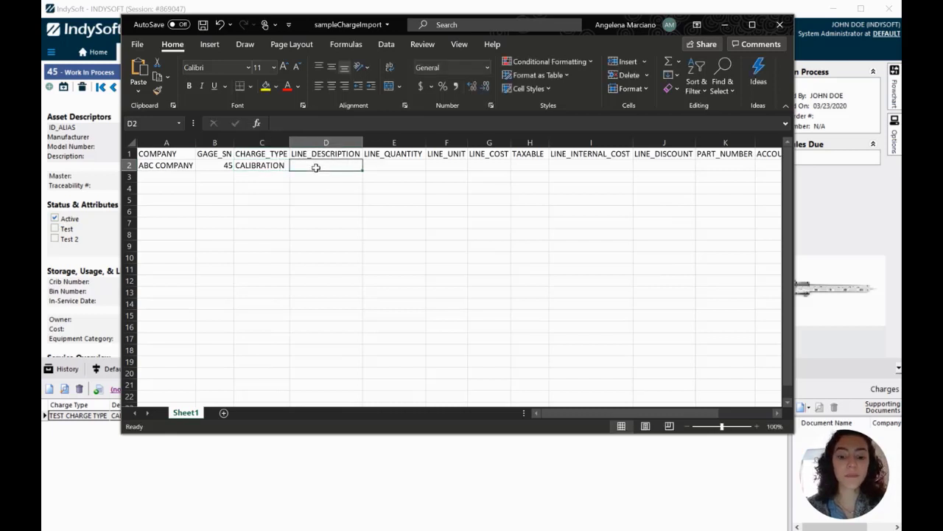
{"action": "type", "text": "TEST"}
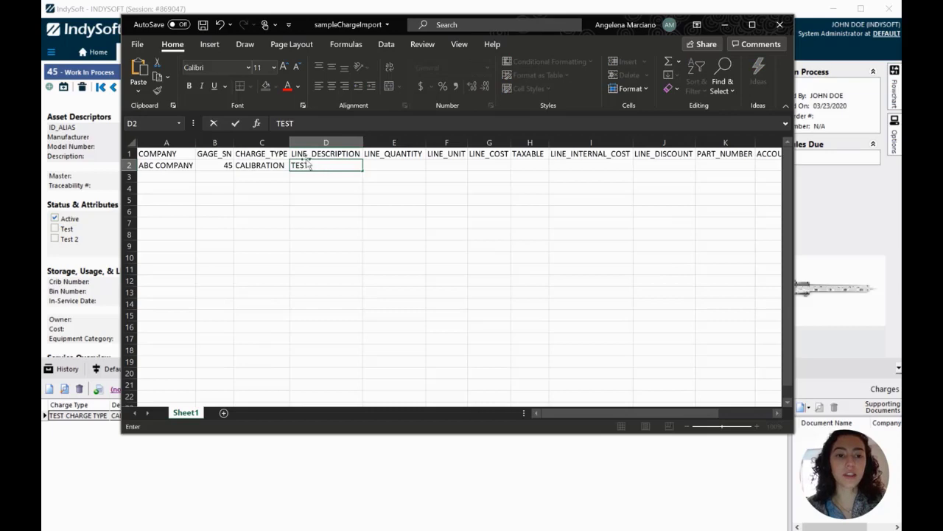
{"action": "left_click", "coordinate": [403, 165]}
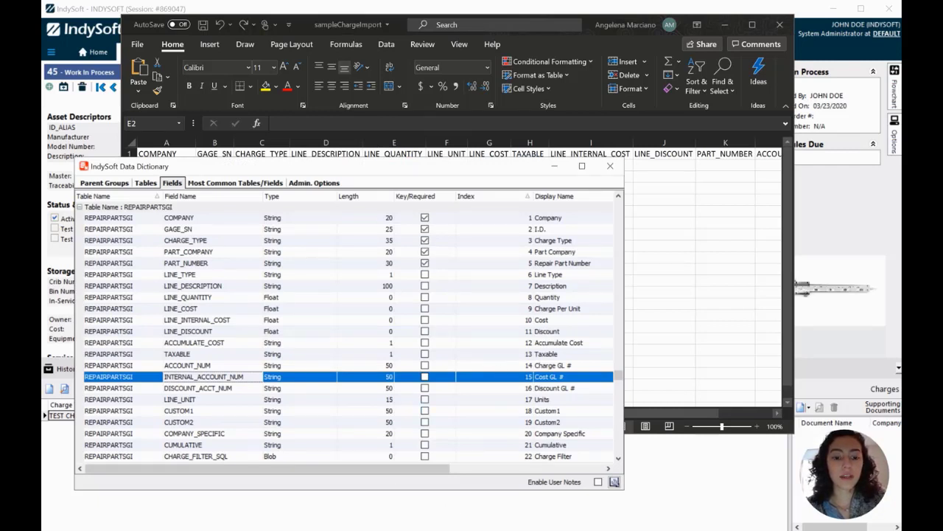
Check the Data Dictionary's key/required fields against the charge type, gage and company entries in row 2 of the workbook.
{"action": "left_click", "coordinate": [377, 529]}
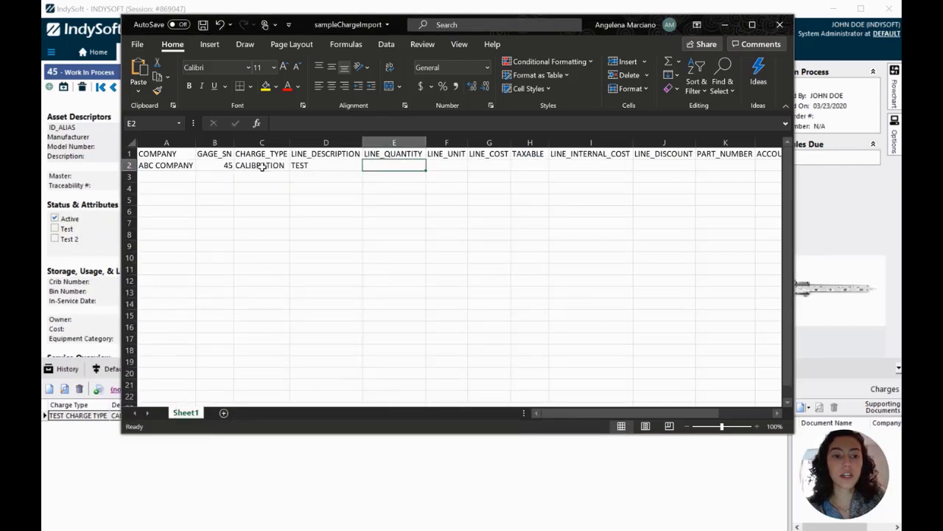
{"action": "left_click", "coordinate": [261, 165]}
{"action": "left_click", "coordinate": [206, 165]}
{"action": "left_click", "coordinate": [172, 167]}
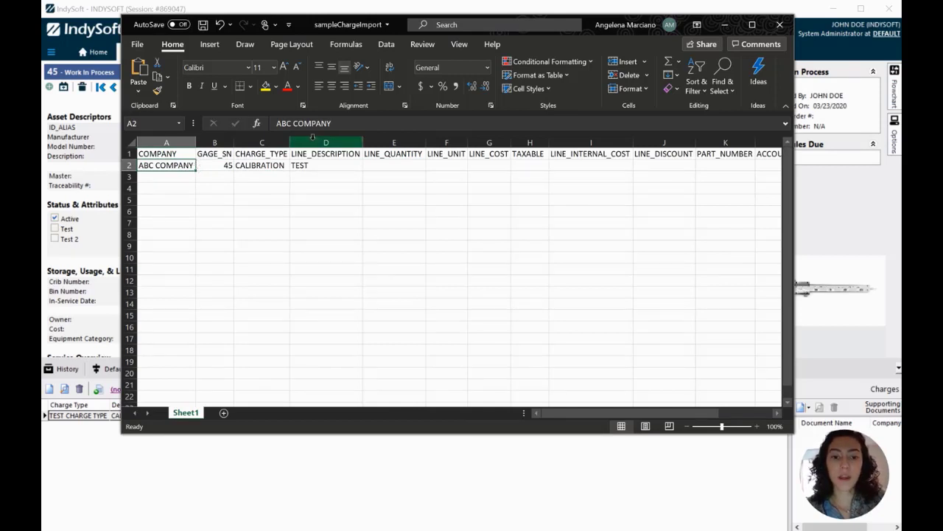
Enter 2 under LINE_QUANTITY in row 2 of the charge import sheet.
{"action": "left_click", "coordinate": [383, 165]}
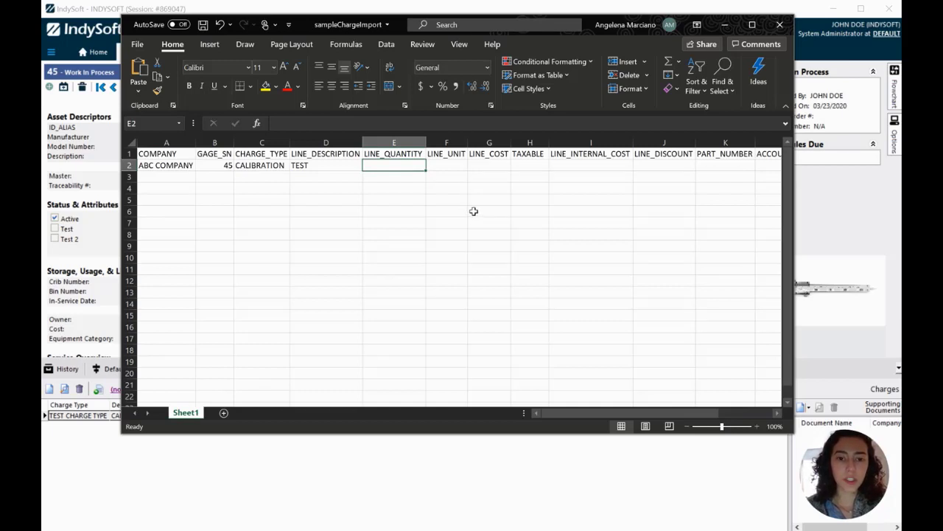
{"action": "type", "text": "2"}
{"action": "left_click", "coordinate": [453, 165]}
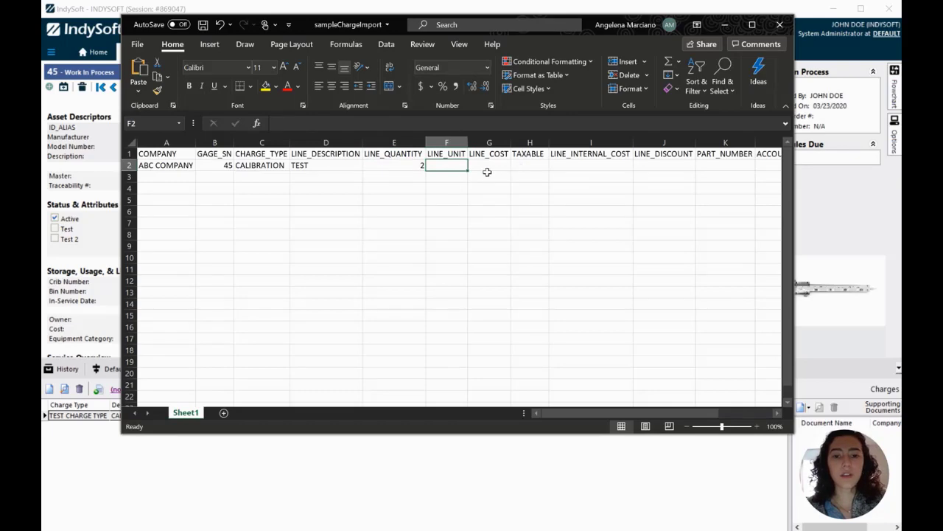
Look up the LINE_COST field's display name in the Data Dictionary, and enter 50 under LINE_COST in row 2 of the workbook.
{"action": "left_click", "coordinate": [489, 169]}
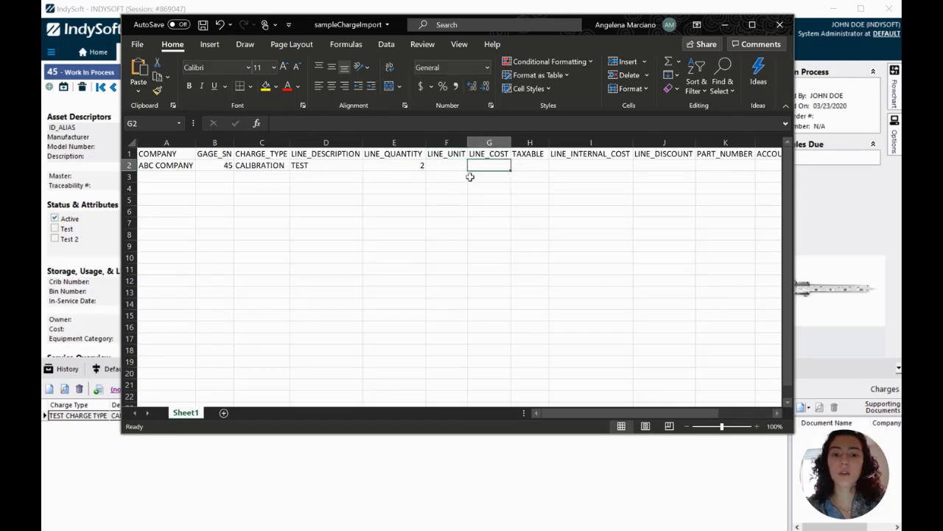
{"action": "key", "text": "alt+Tab"}
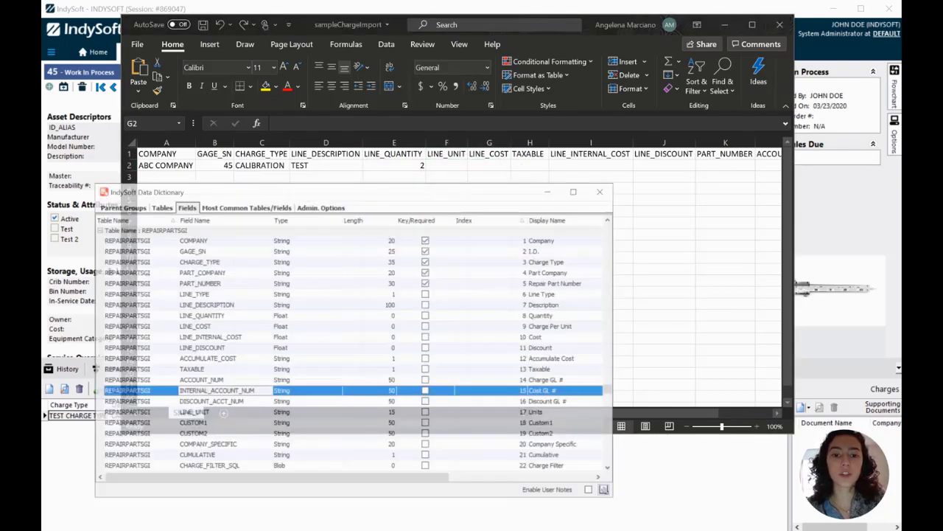
{"action": "left_click", "coordinate": [550, 310]}
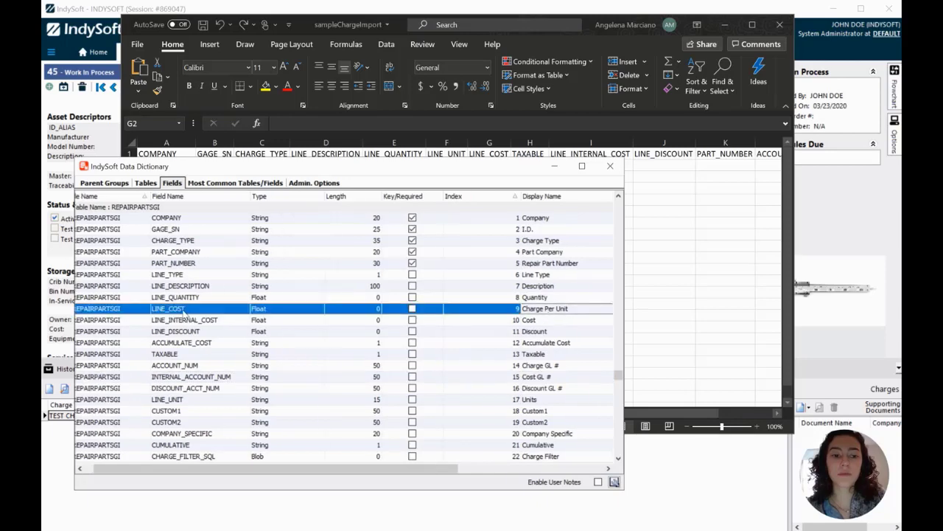
{"action": "left_click", "coordinate": [555, 171]}
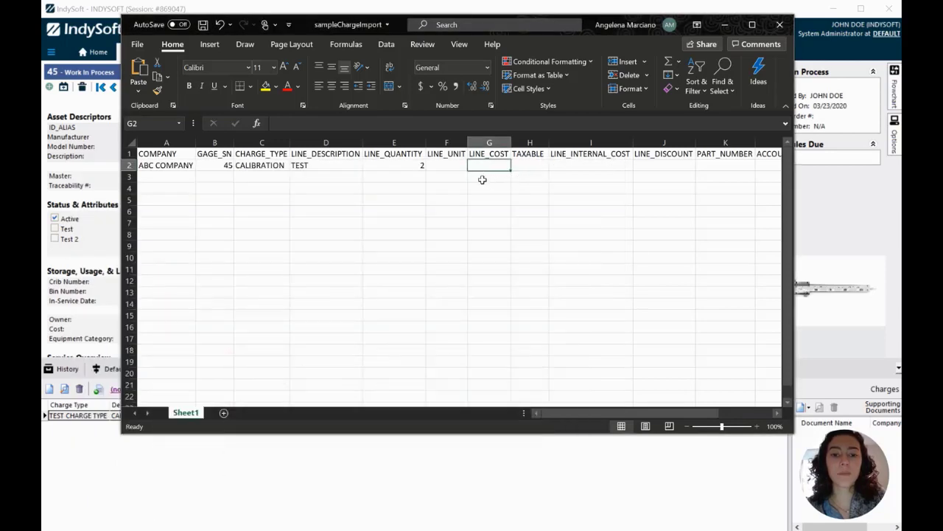
{"action": "type", "text": "50"}
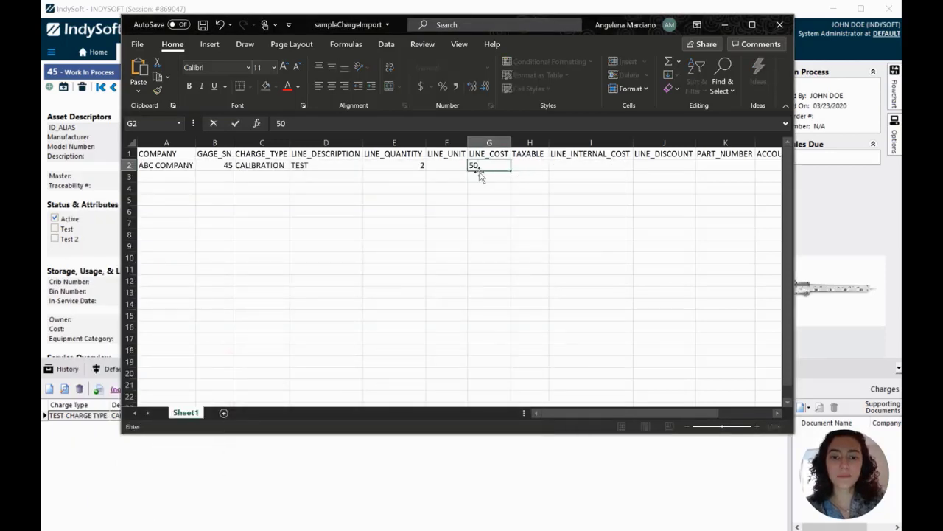
Set TAXABLE to TRUE in row 2 of the charge import sheet.
{"action": "left_click", "coordinate": [540, 167]}
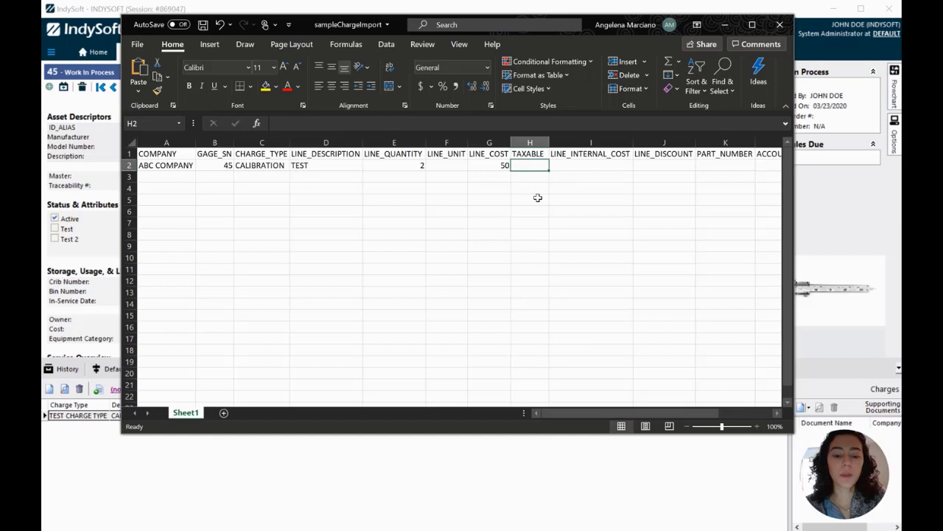
{"action": "type", "text": "F"}
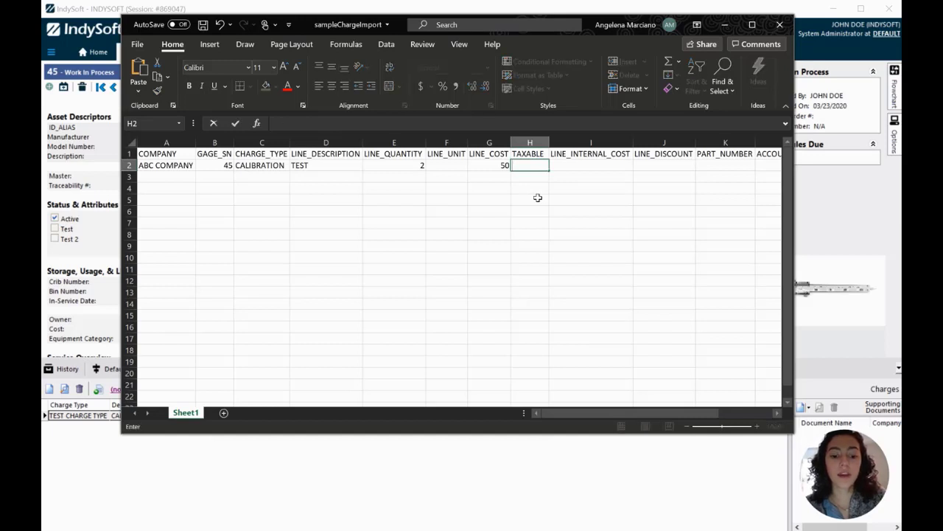
{"action": "type", "text": "TRUE"}
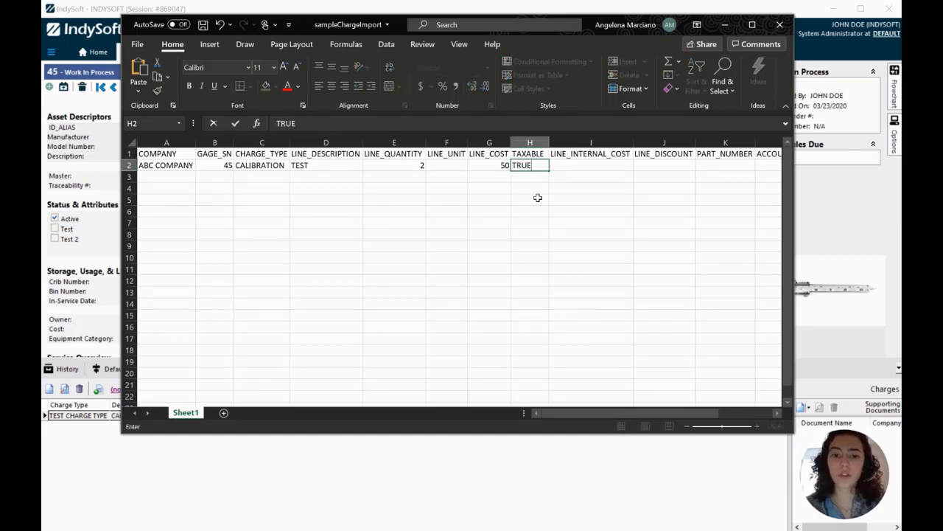
Look up LINE_INTERNAL_COST and LINE_DISCOUNT in the Data Dictionary, and return to the workbook's remaining columns through INTERNAL_ACCOUNT_NUM.
{"action": "left_click", "coordinate": [580, 167]}
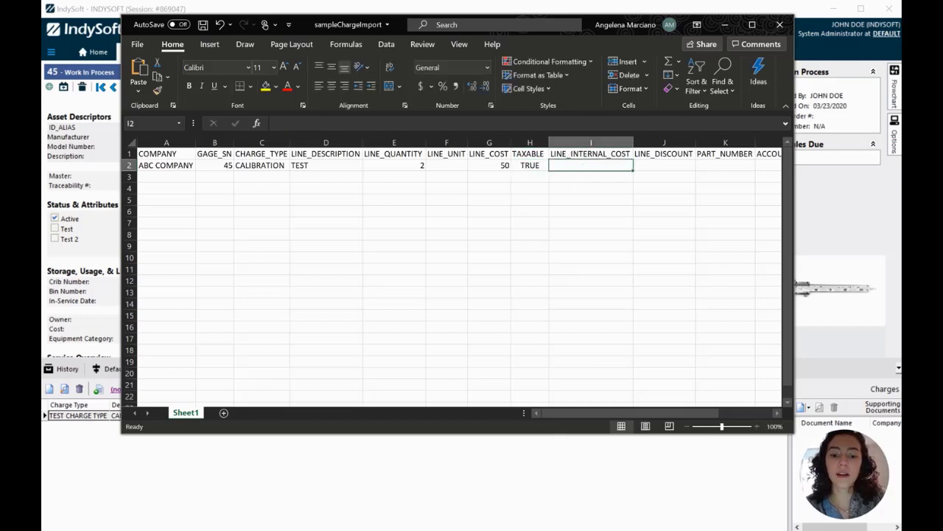
{"action": "key", "text": "alt+Tab"}
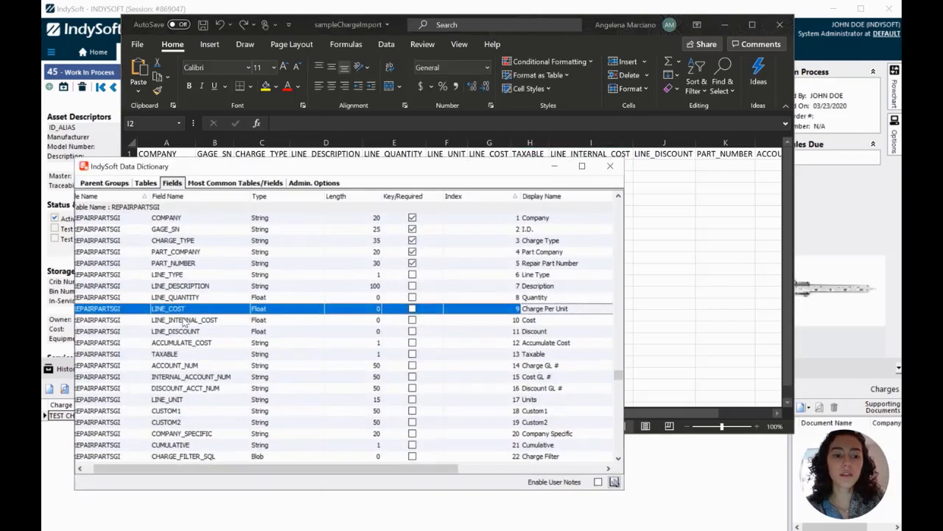
{"action": "left_click", "coordinate": [505, 321]}
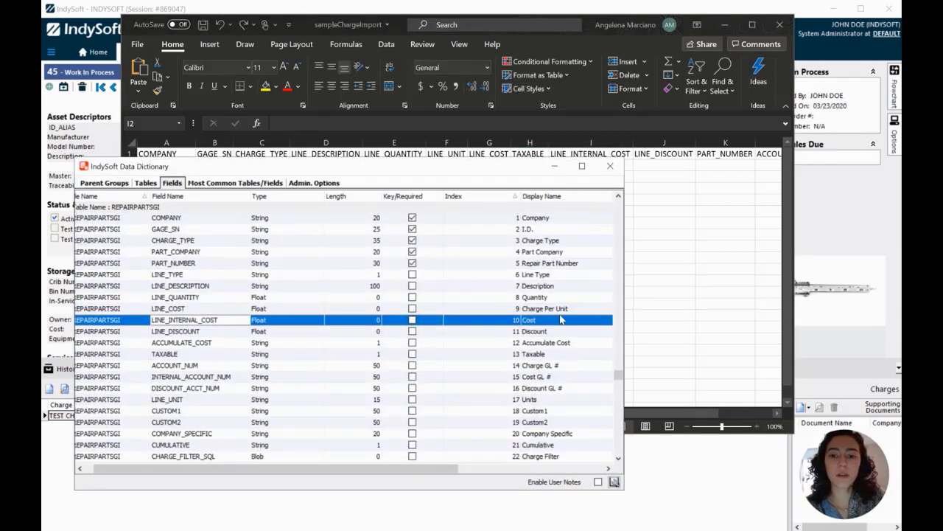
{"action": "left_click", "coordinate": [543, 338]}
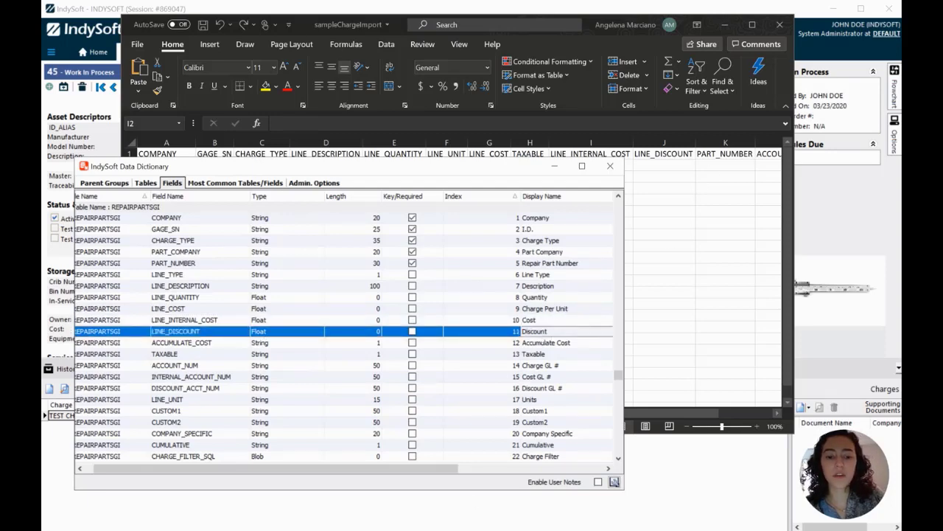
{"action": "left_click", "coordinate": [554, 167]}
{"action": "left_click_drag", "start_coordinate": [691, 413], "coordinate": [745, 404]}
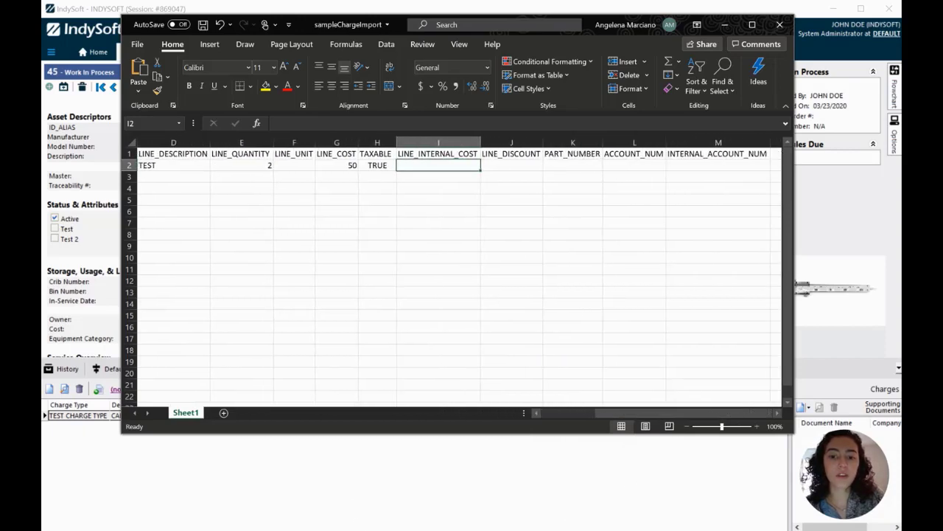
Look up the ACCOUNT_NUM and INTERNAL_ACCOUNT_NUM display names in the Data Dictionary, and return to the charge import workbook.
{"action": "key", "text": "alt+Tab"}
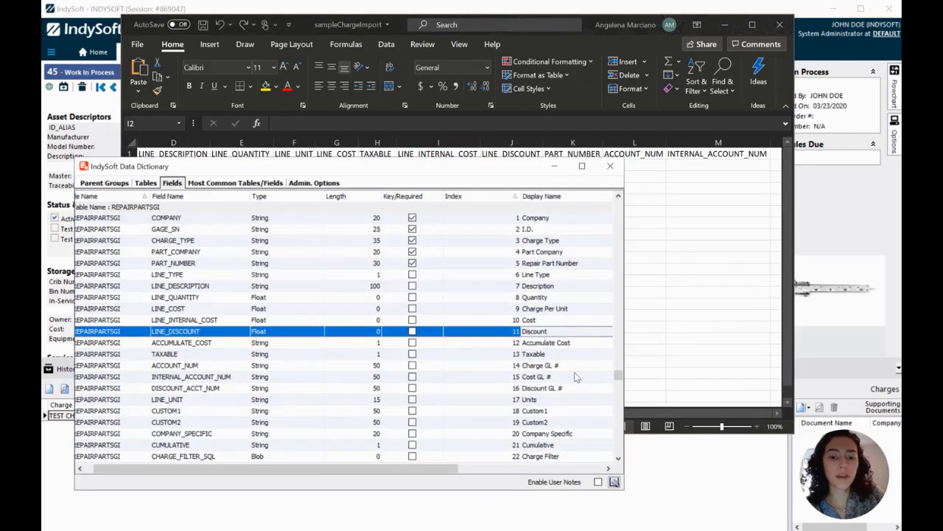
{"action": "left_click", "coordinate": [561, 366]}
{"action": "left_click", "coordinate": [569, 377]}
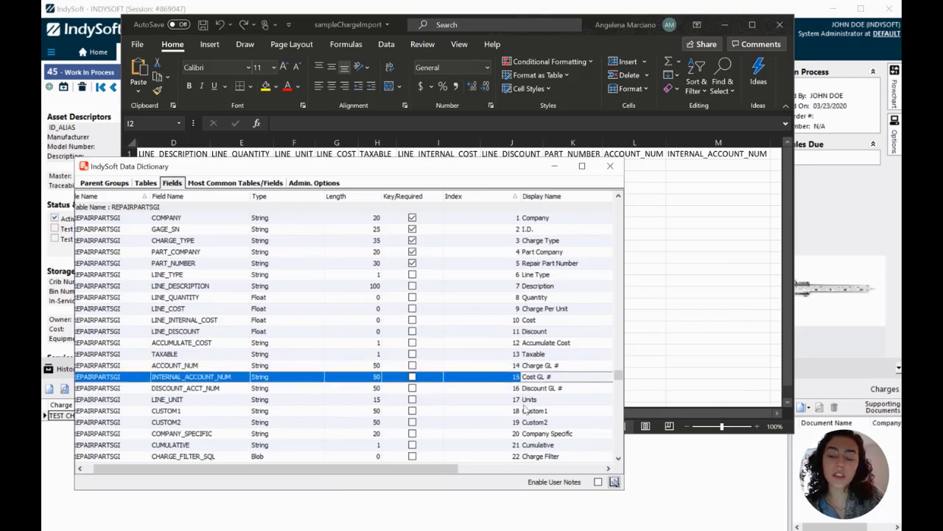
{"action": "left_click", "coordinate": [532, 369]}
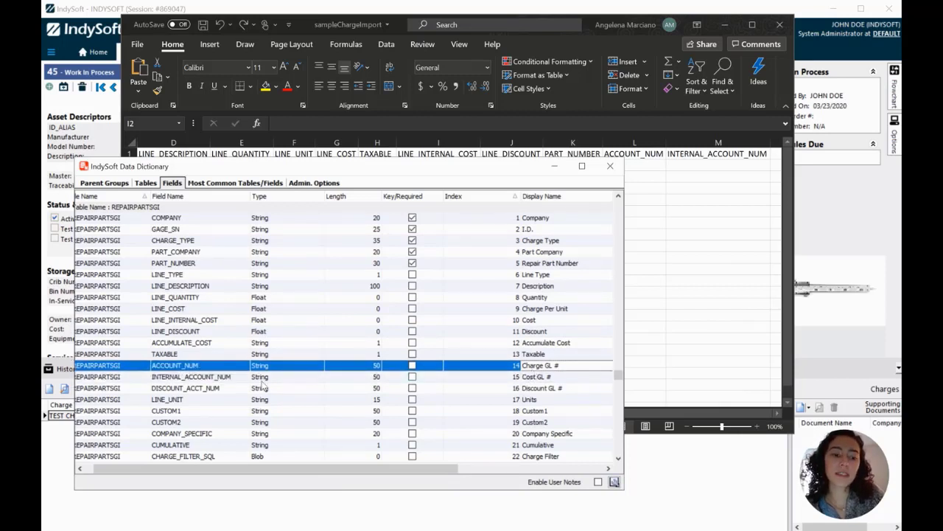
{"action": "key", "text": "alt+Tab"}
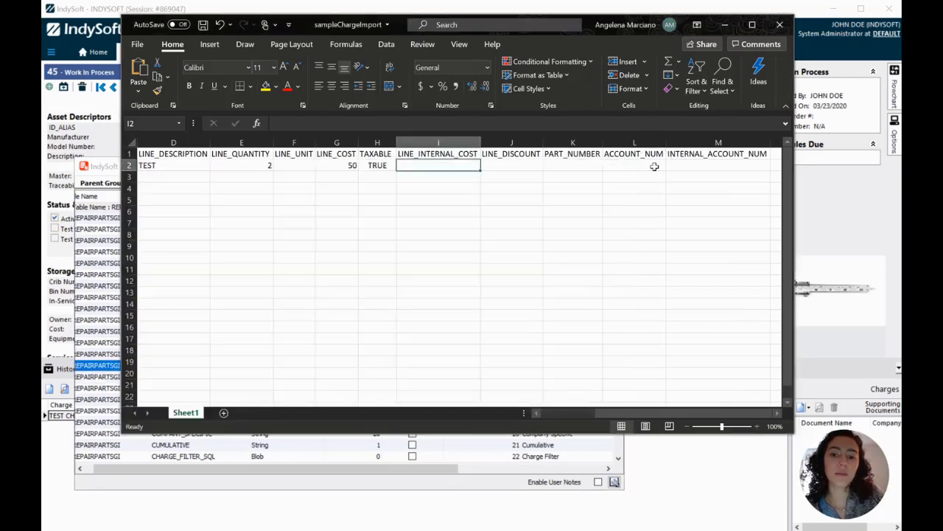
Enter the account number under ACCOUNT_NUM in row 2, and return to the first columns of the charge import sheet.
{"action": "left_click", "coordinate": [630, 166]}
{"action": "type", "text": "123"}
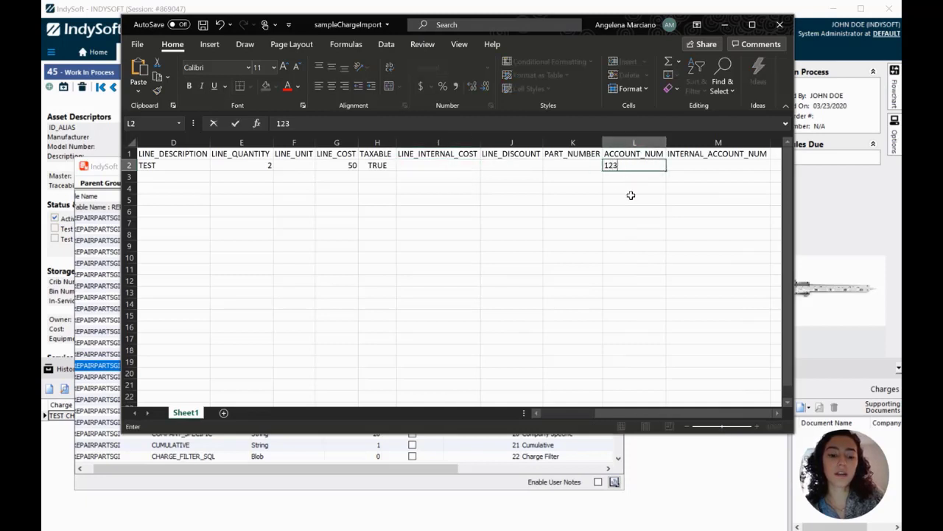
{"action": "type", "text": "45"}
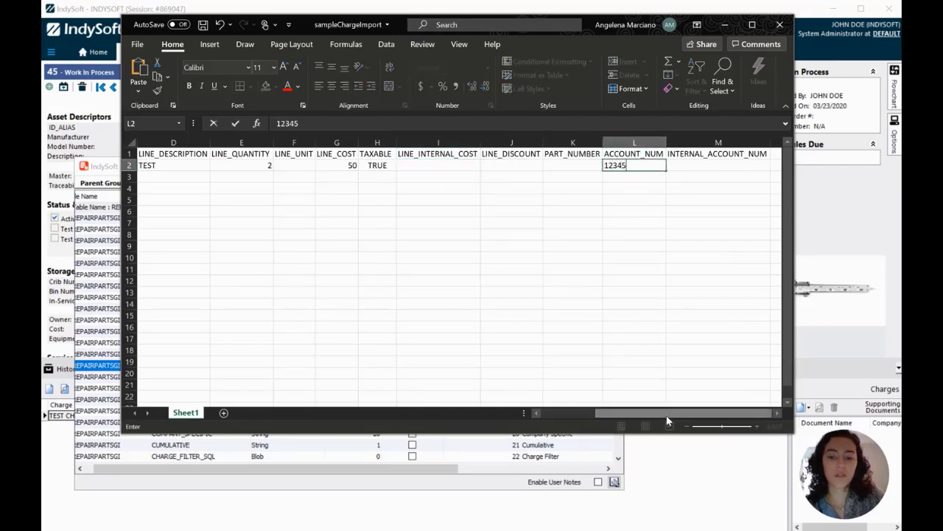
{"action": "left_click_drag", "start_coordinate": [667, 421], "coordinate": [558, 415]}
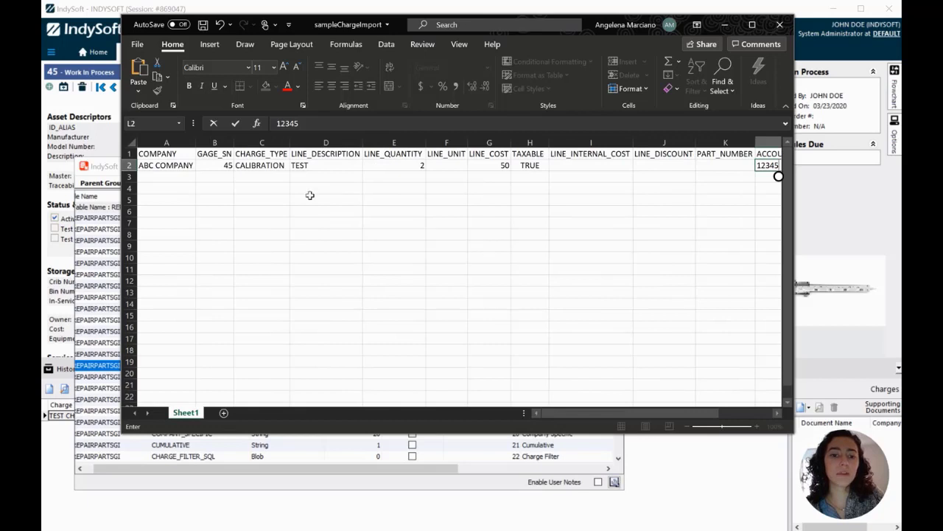
{"action": "left_click", "coordinate": [311, 181]}
{"action": "left_click", "coordinate": [174, 181]}
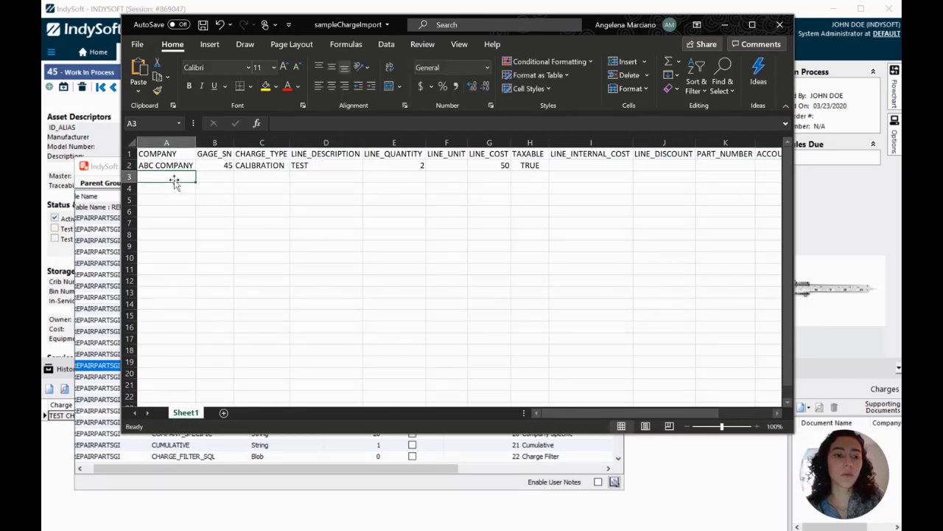
Save the workbook as the tab-delimited text file sampleABC in Documents > SetCharges, replacing the existing file, and close it.
{"action": "left_click", "coordinate": [139, 45]}
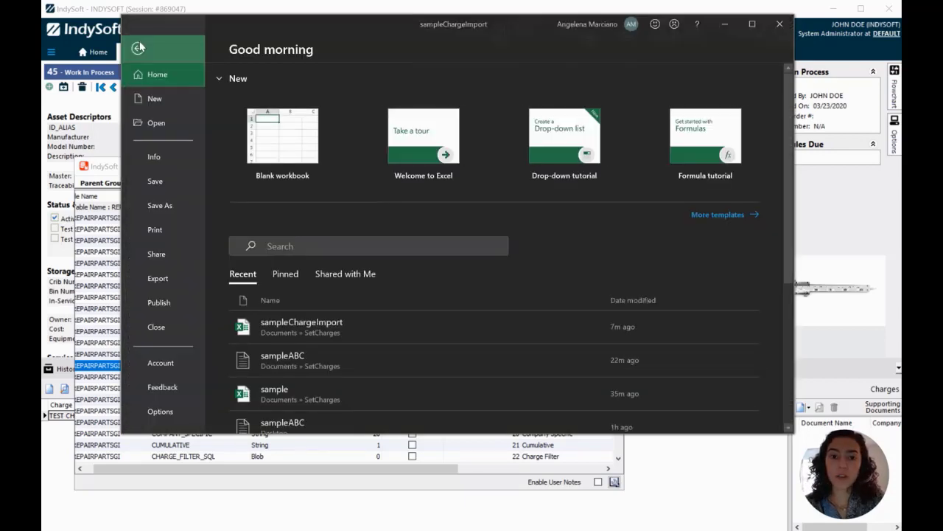
{"action": "left_click", "coordinate": [168, 206]}
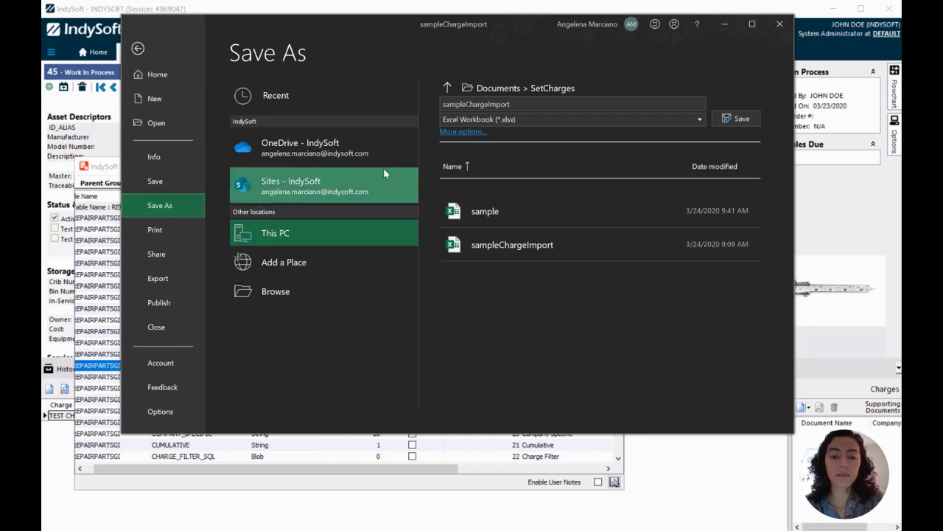
{"action": "left_click", "coordinate": [498, 120]}
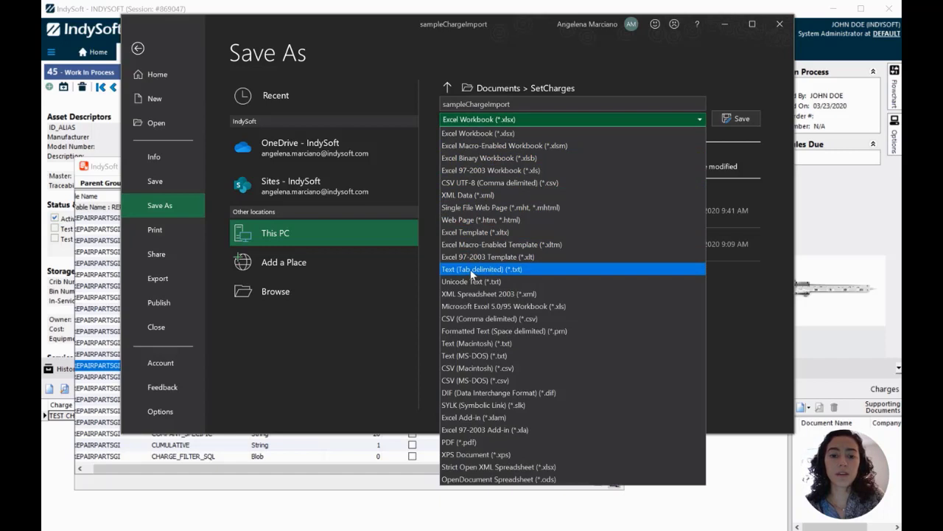
{"action": "left_click", "coordinate": [505, 270]}
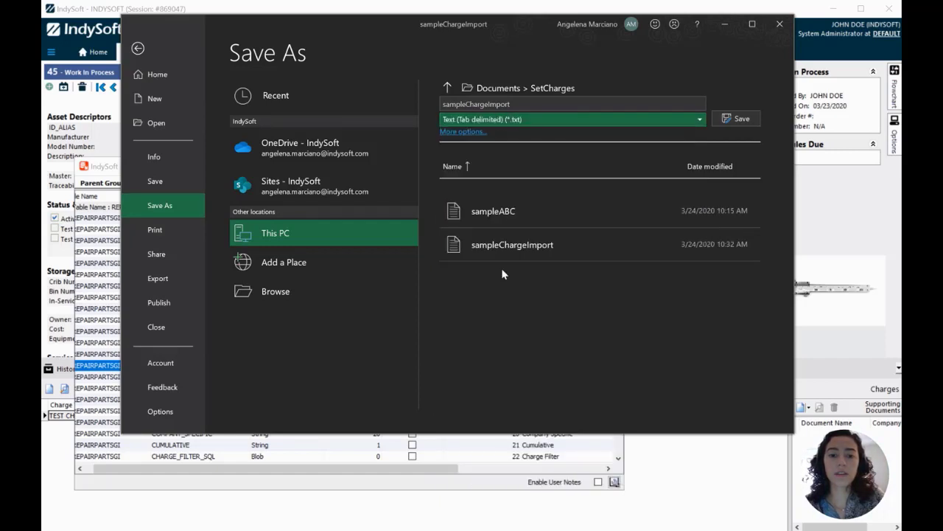
{"action": "left_click", "coordinate": [518, 105]}
{"action": "left_click", "coordinate": [467, 104], "text": "shift"}
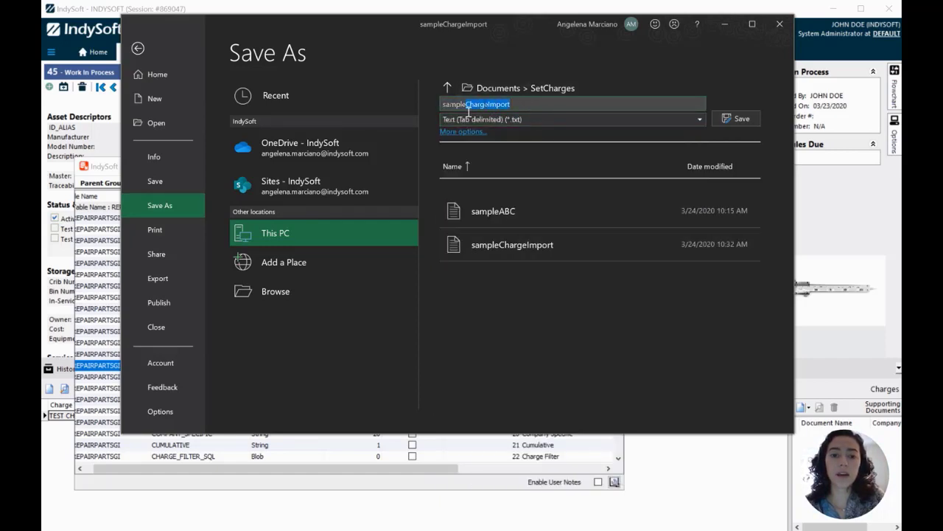
{"action": "type", "text": "A"}
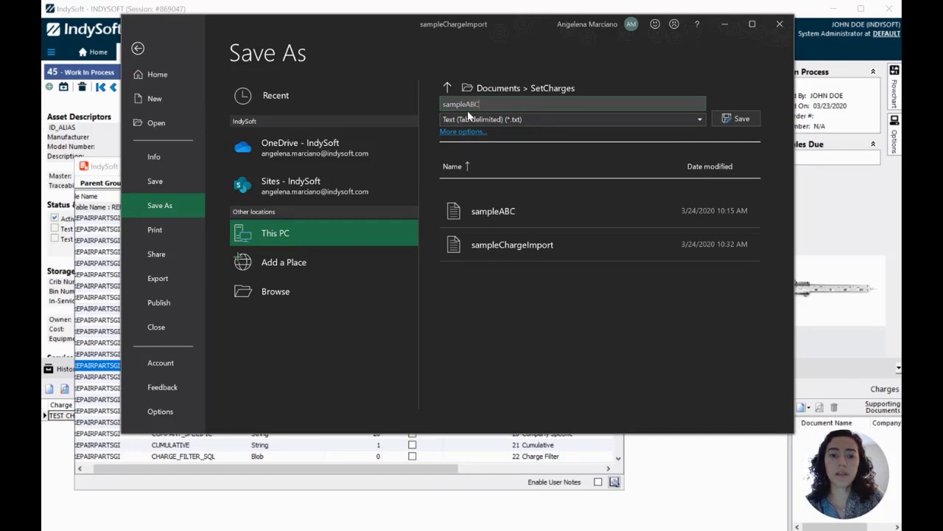
{"action": "type", "text": "BC"}
{"action": "left_click", "coordinate": [739, 119]}
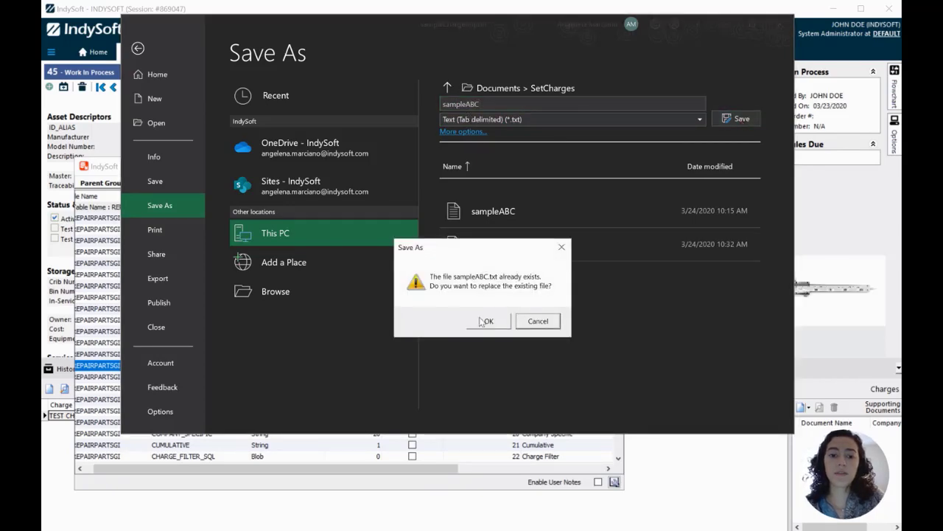
{"action": "left_click", "coordinate": [484, 321]}
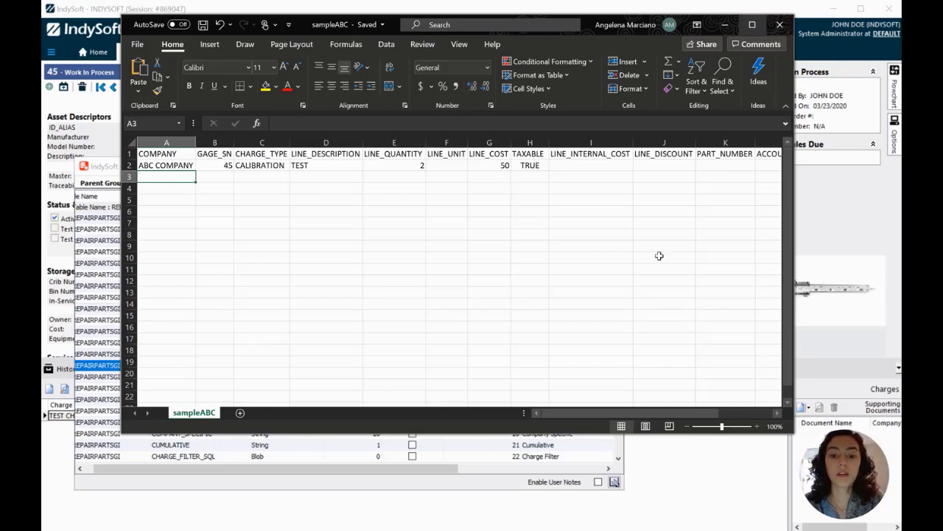
{"action": "left_click", "coordinate": [779, 24]}
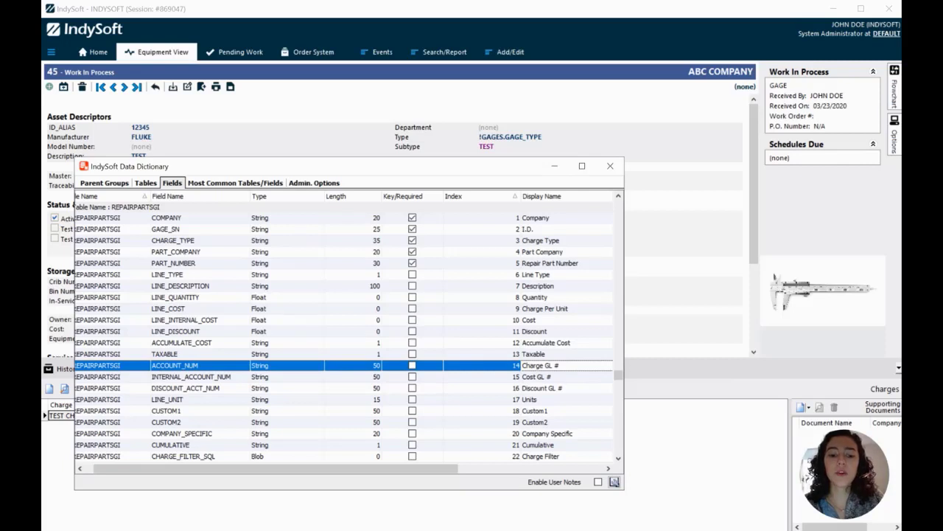
Open the sampleABC text file in Notepad, compare its column layout with the sampleChargeImport text file, and close both files.
{"action": "key", "text": "alt+Tab"}
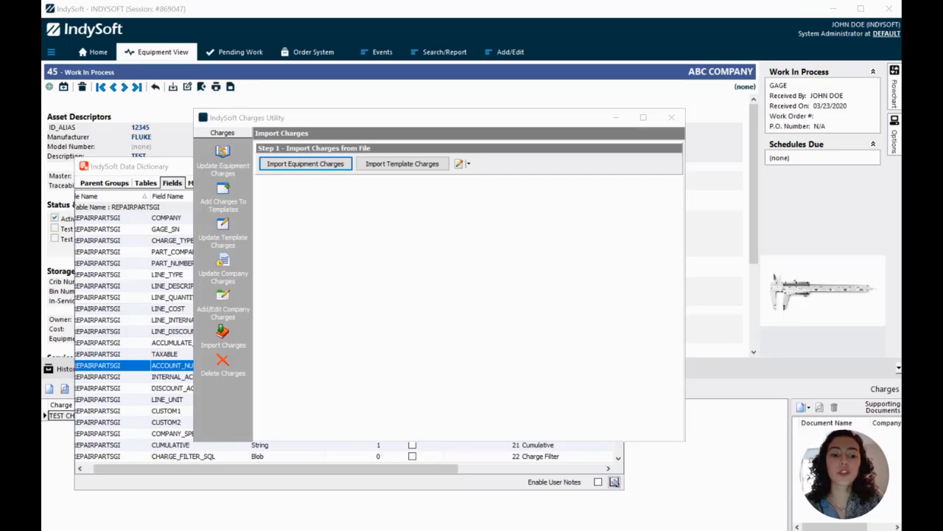
{"action": "left_click", "coordinate": [390, 494]}
{"action": "left_click", "coordinate": [308, 231]}
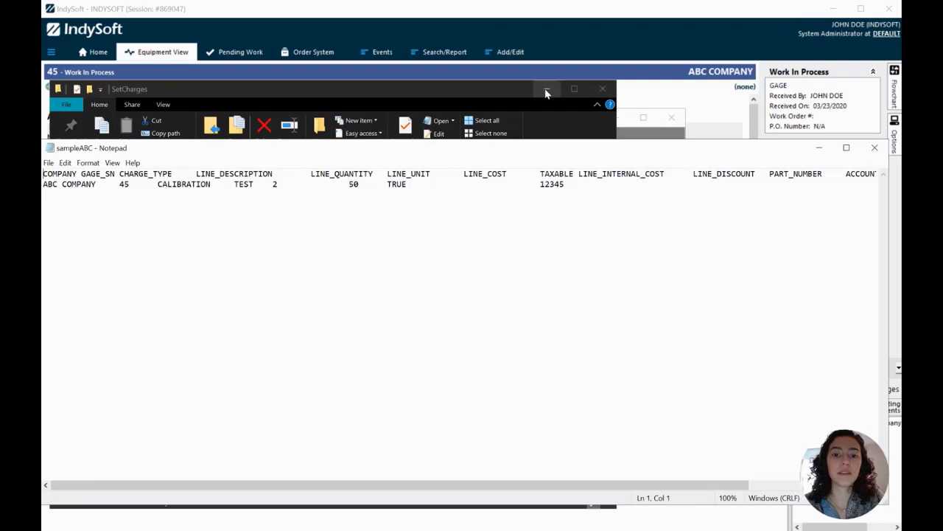
{"action": "left_click", "coordinate": [546, 88]}
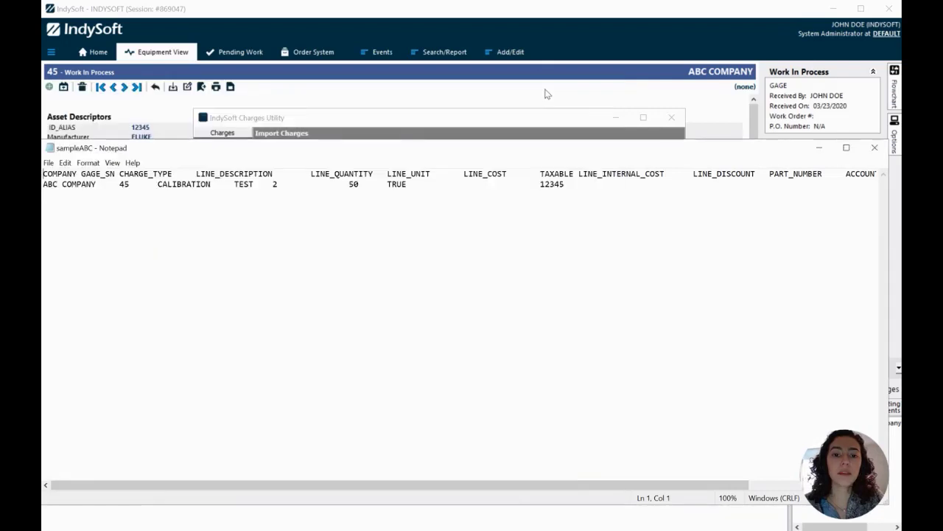
{"action": "mouse_move", "coordinate": [459, 529]}
{"action": "left_click", "coordinate": [413, 515]}
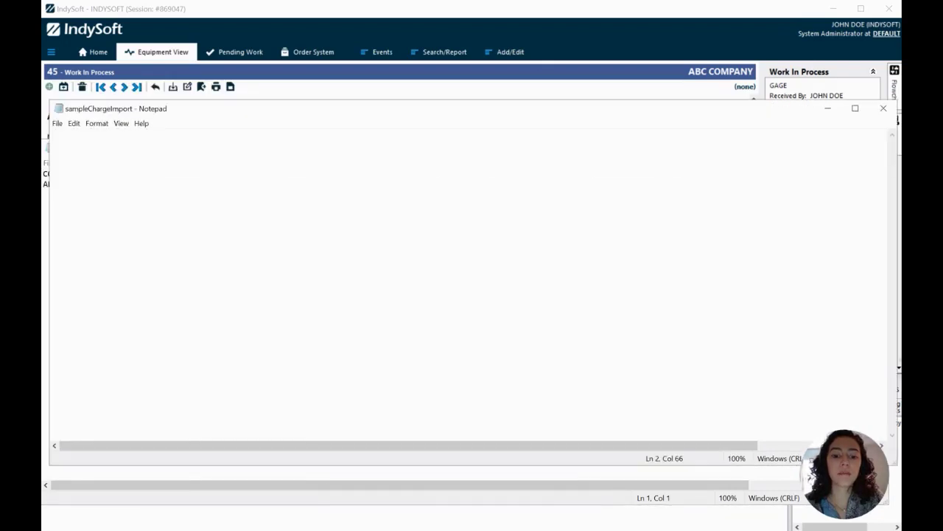
{"action": "left_click", "coordinate": [483, 520]}
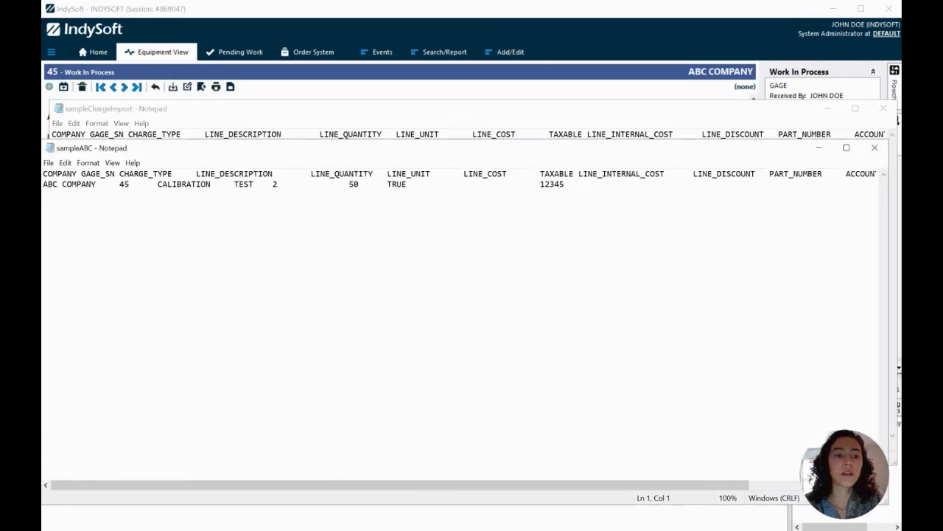
{"action": "left_click_drag", "start_coordinate": [286, 149], "coordinate": [290, 193]}
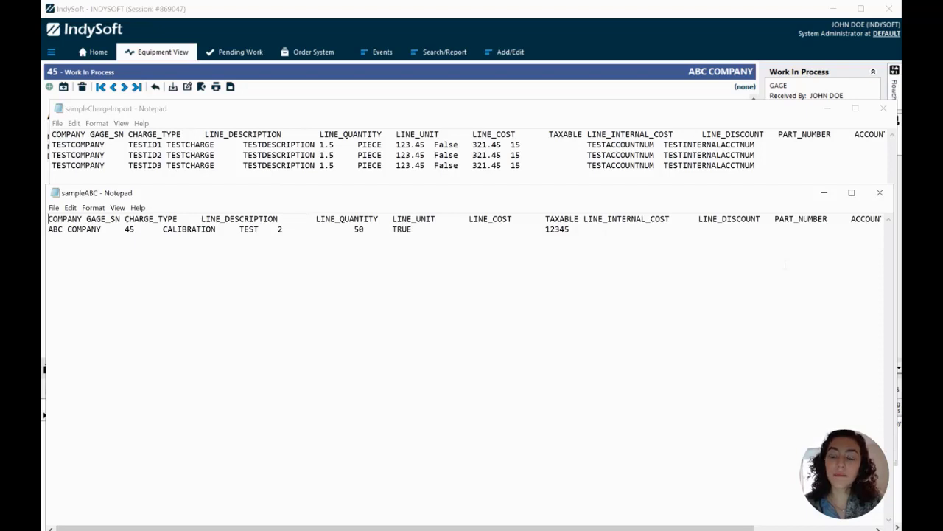
{"action": "left_click", "coordinate": [880, 192]}
{"action": "left_click", "coordinate": [883, 108]}
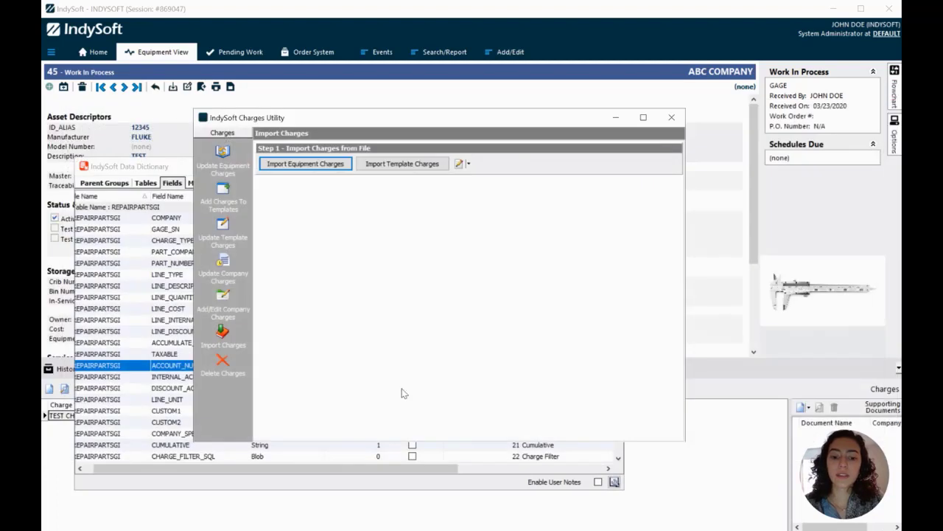
Load the sampleABC text file as equipment charges in the IndySoft Charges Utility.
{"action": "left_click", "coordinate": [318, 166]}
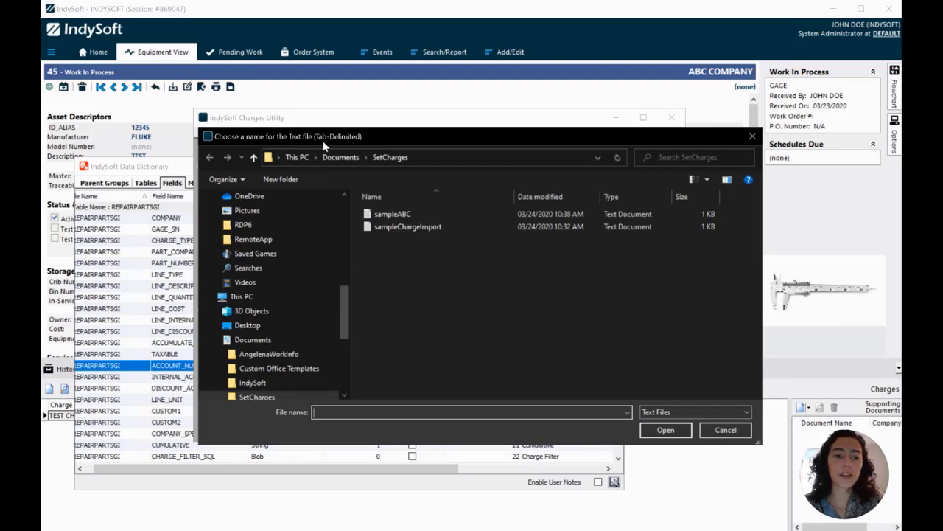
{"action": "left_click", "coordinate": [399, 215]}
{"action": "left_click", "coordinate": [676, 430]}
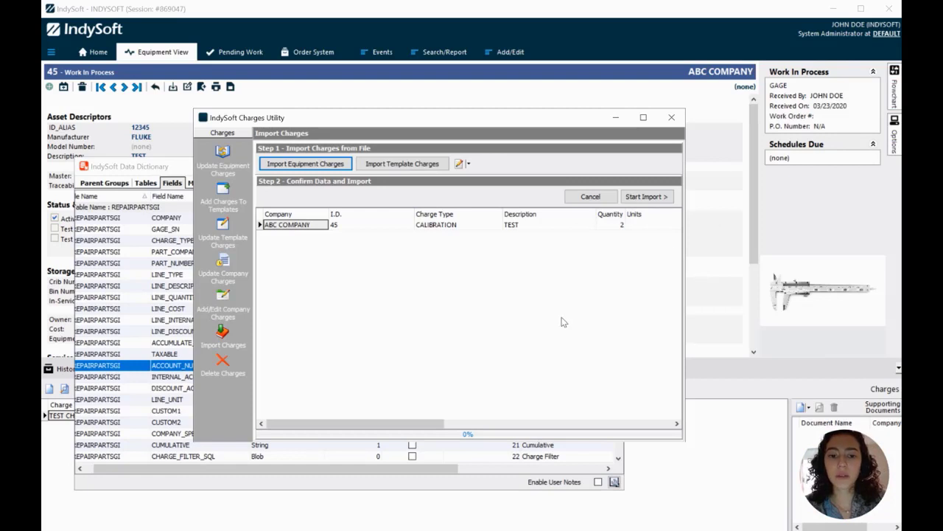
Review the loaded charge row across all its columns, from Company and Charge Type through Taxable and Cost GL #.
{"action": "left_click_drag", "start_coordinate": [409, 423], "coordinate": [347, 427]}
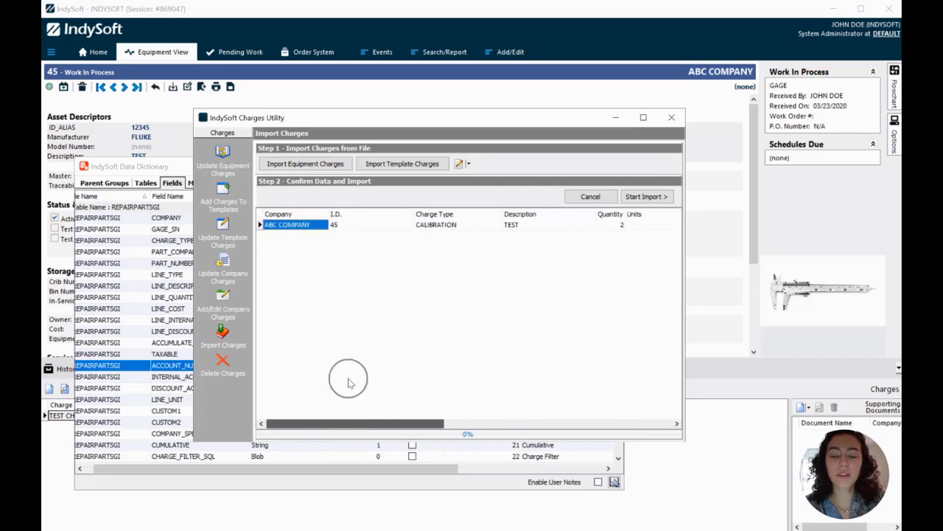
{"action": "left_click_drag", "start_coordinate": [352, 377], "coordinate": [622, 352]}
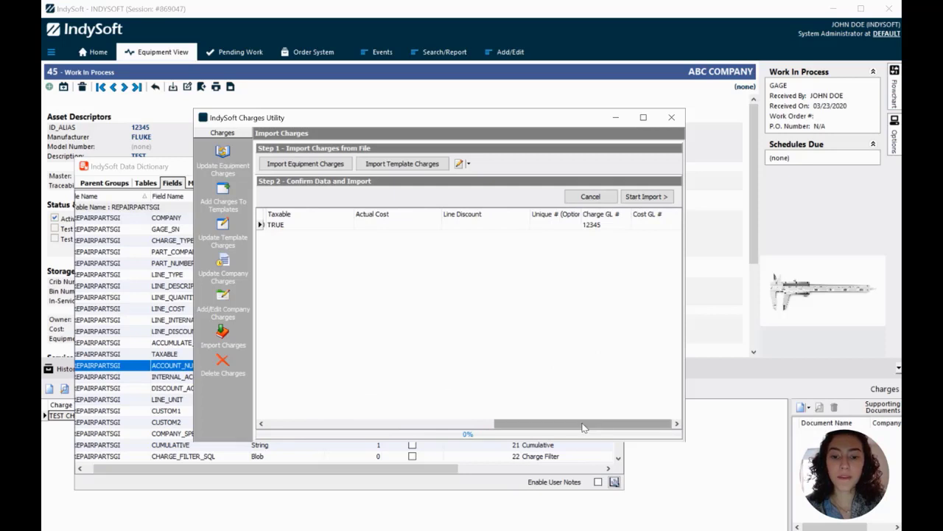
{"action": "left_click_drag", "start_coordinate": [585, 425], "coordinate": [291, 422]}
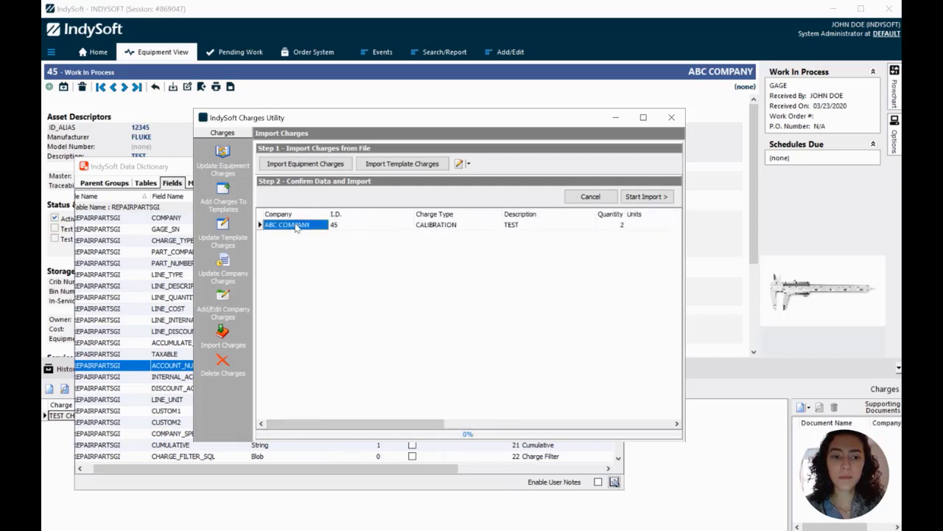
{"action": "left_click", "coordinate": [360, 231]}
{"action": "left_click", "coordinate": [442, 230]}
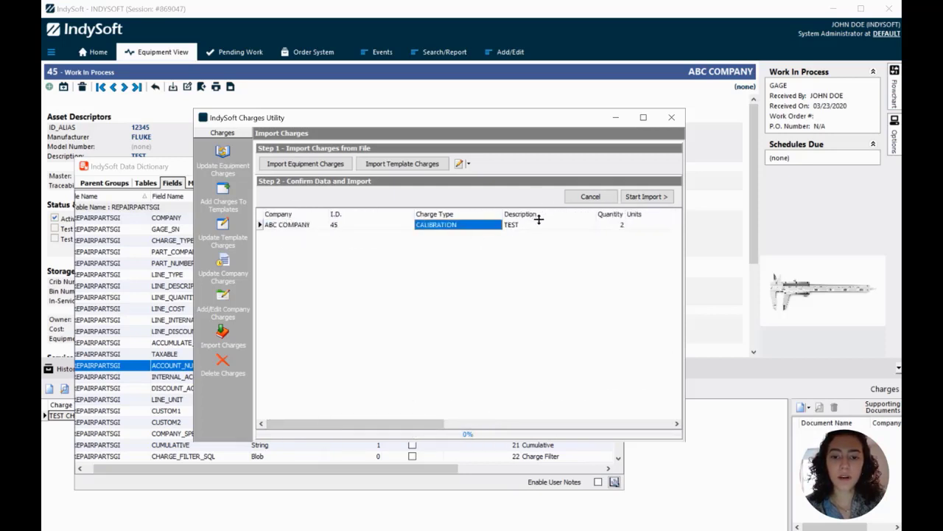
{"action": "left_click", "coordinate": [534, 221]}
{"action": "left_click", "coordinate": [611, 225]}
{"action": "left_click_drag", "start_coordinate": [397, 426], "coordinate": [647, 419]}
{"action": "left_click", "coordinate": [545, 225]}
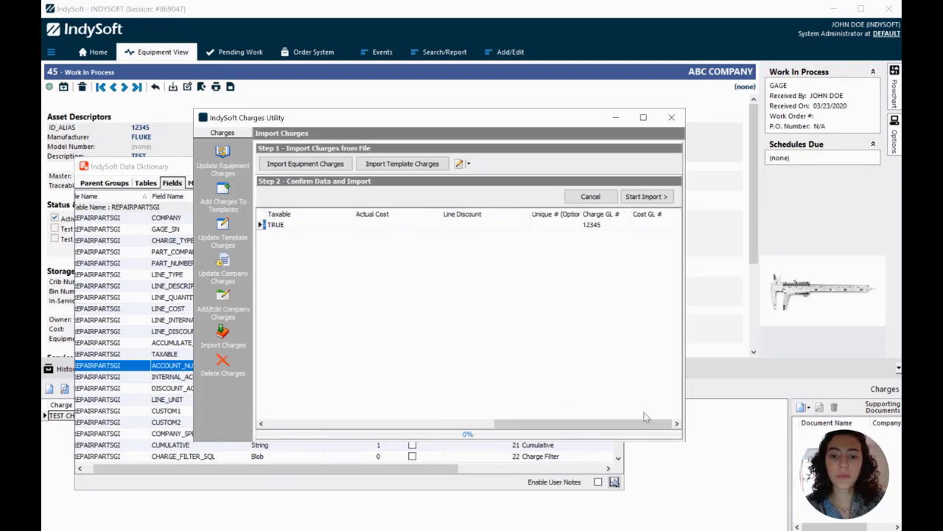
Run the equipment charge import, and reload all settings in the main IndySoft window to refresh the equipment's charges.
{"action": "left_click", "coordinate": [658, 196]}
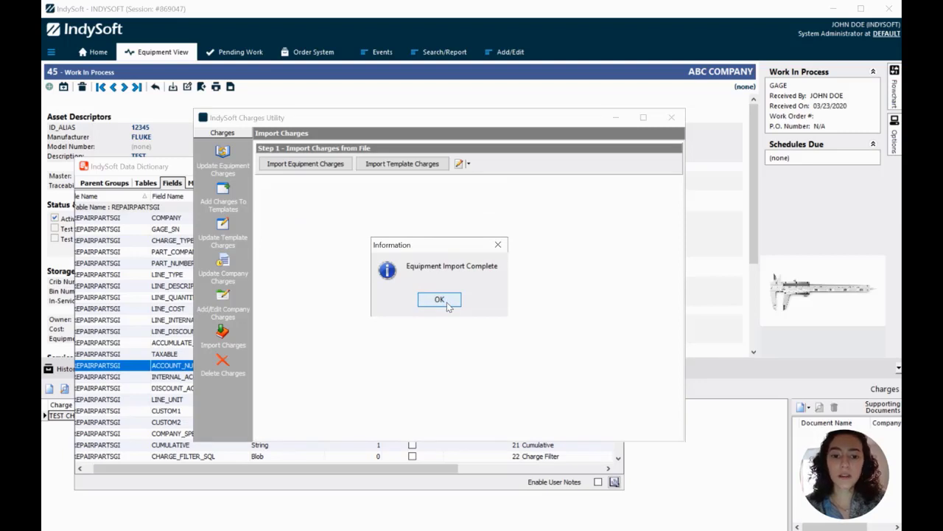
{"action": "left_click", "coordinate": [446, 303]}
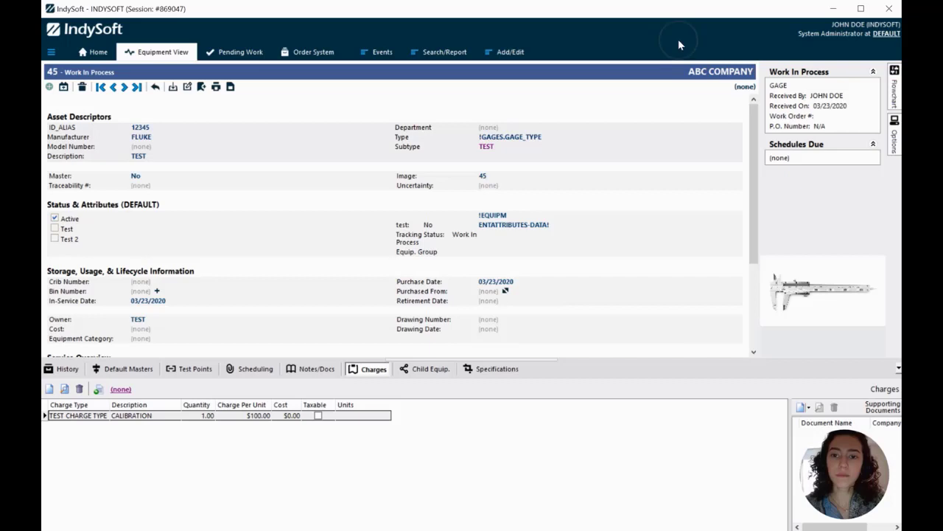
{"action": "right_click", "coordinate": [679, 45]}
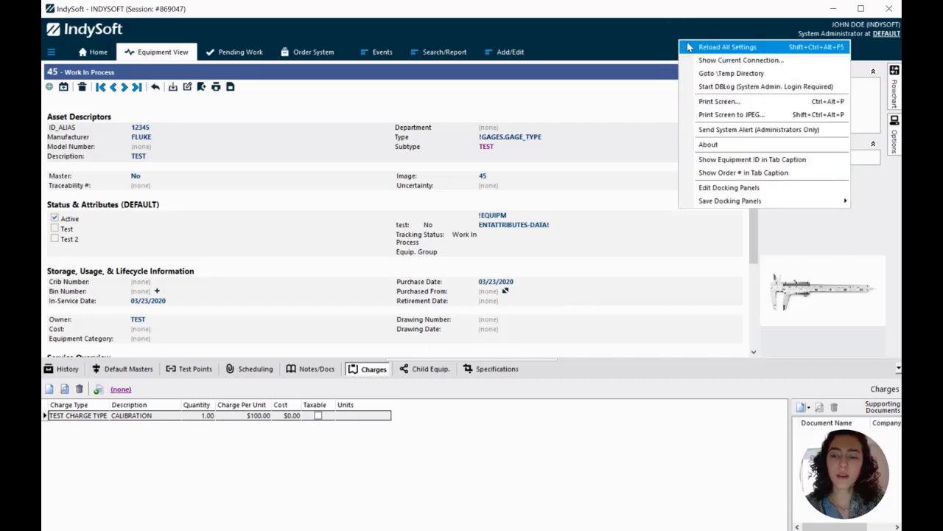
{"action": "left_click", "coordinate": [692, 47]}
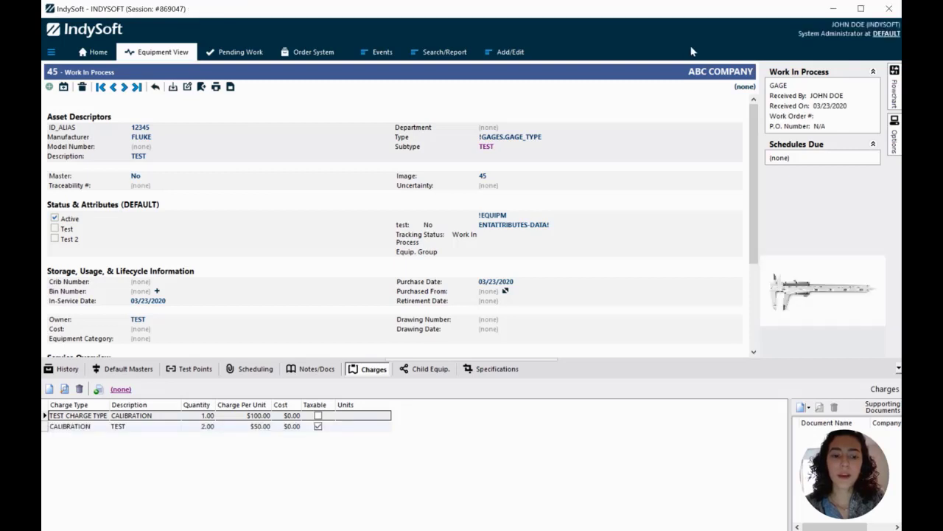
Open the CALIBRATION charge with description TEST on the equipment, check its quantity, price, GL and taxable details, and close it.
{"action": "left_click", "coordinate": [121, 428]}
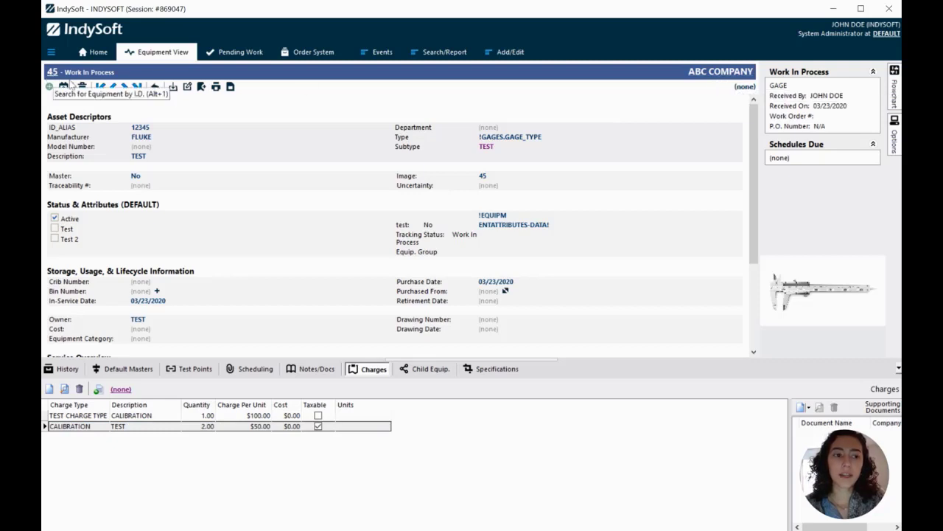
{"action": "left_click", "coordinate": [74, 428]}
{"action": "double_click", "coordinate": [73, 427]}
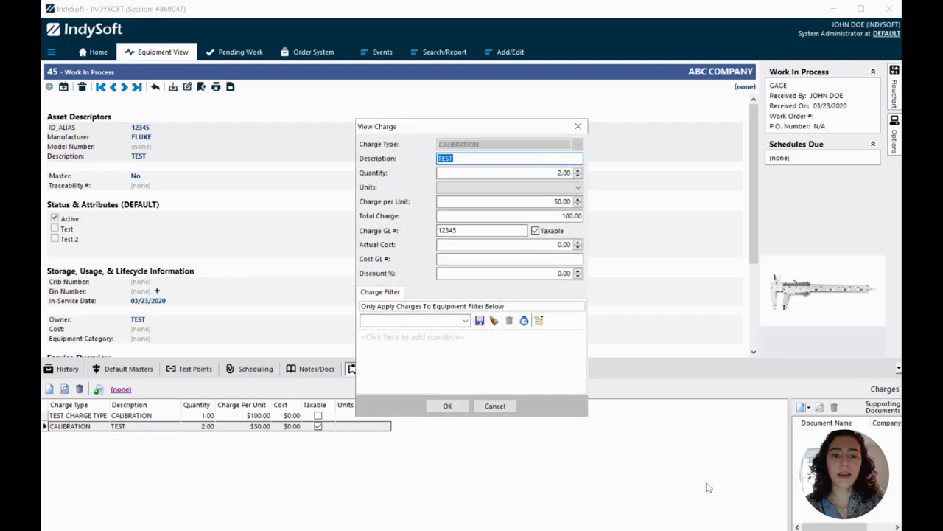
{"action": "left_click", "coordinate": [472, 159]}
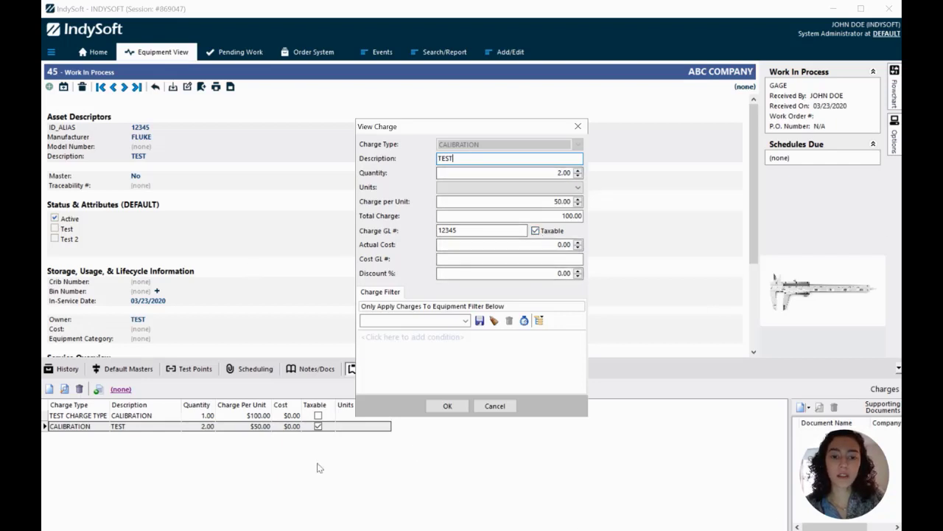
{"action": "left_click", "coordinate": [438, 409]}
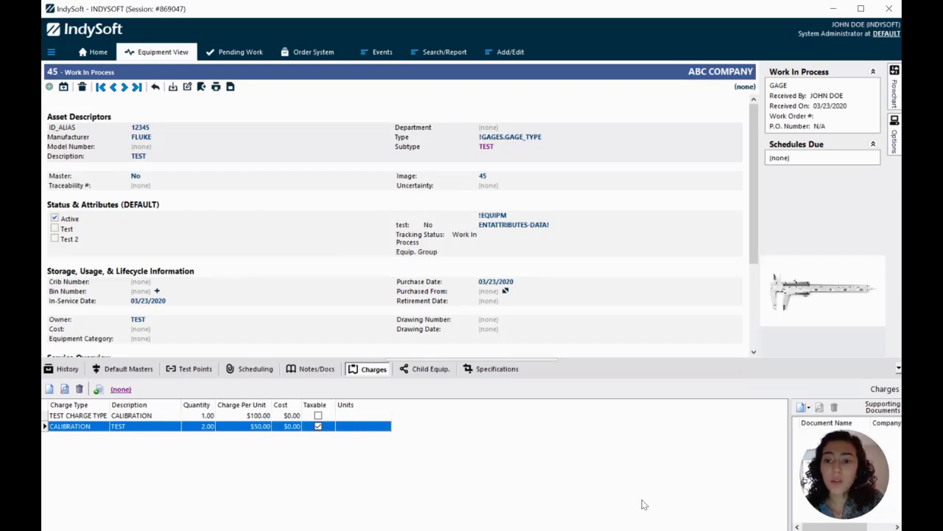
Switch back to the IndySoft Charges Utility window.
{"action": "left_click", "coordinate": [708, 530]}
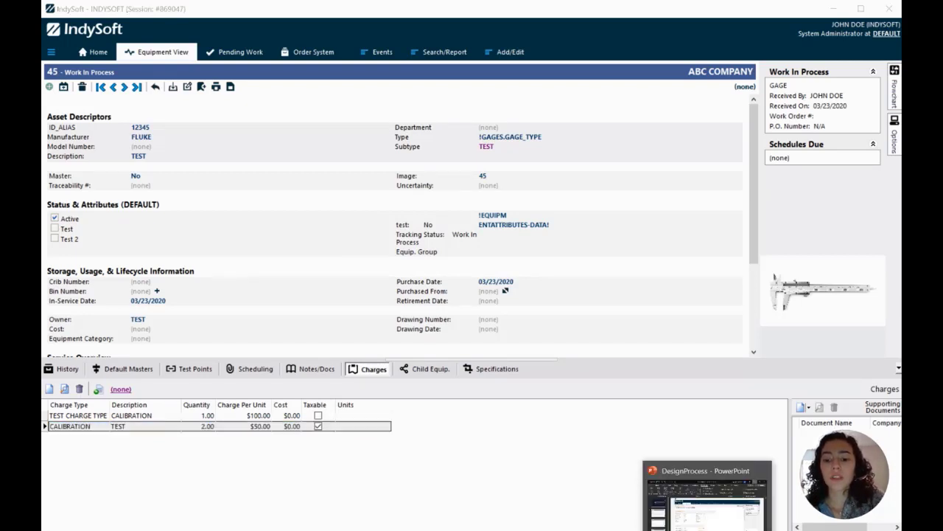
{"action": "mouse_move", "coordinate": [426, 530]}
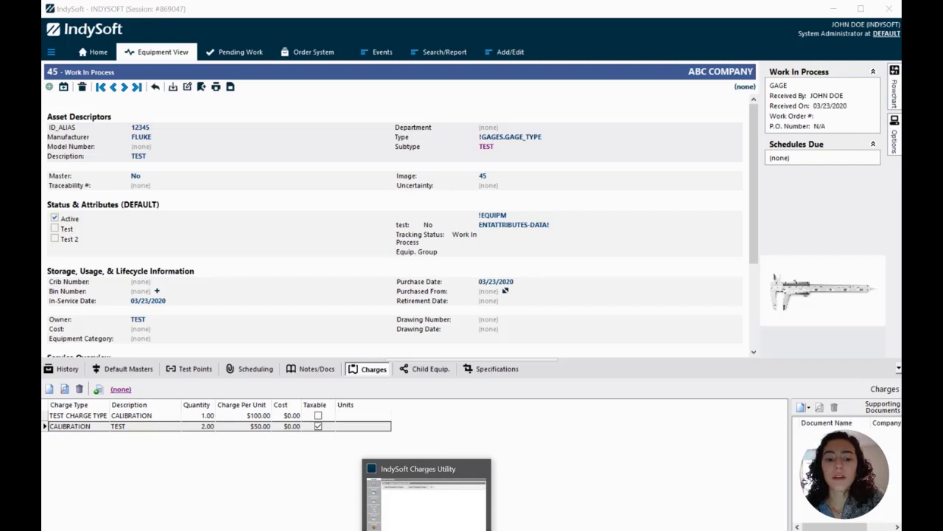
{"action": "left_click", "coordinate": [426, 497]}
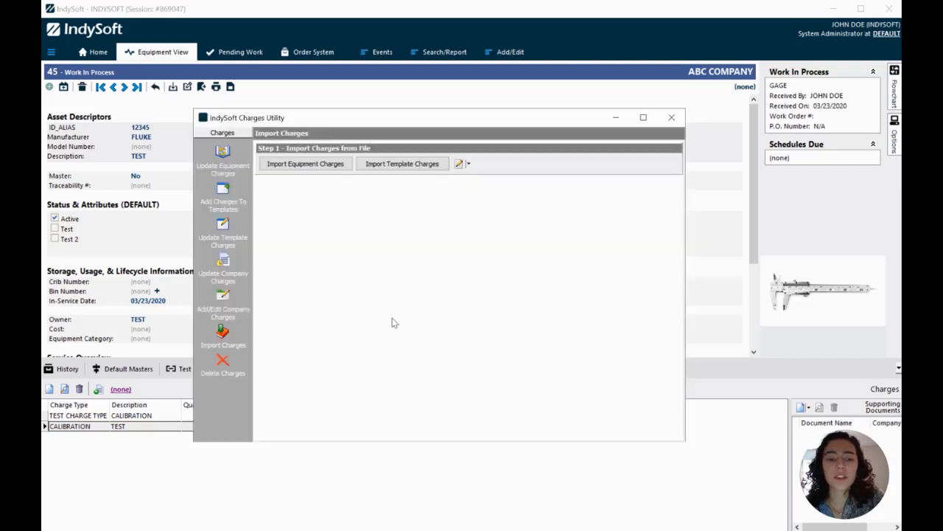